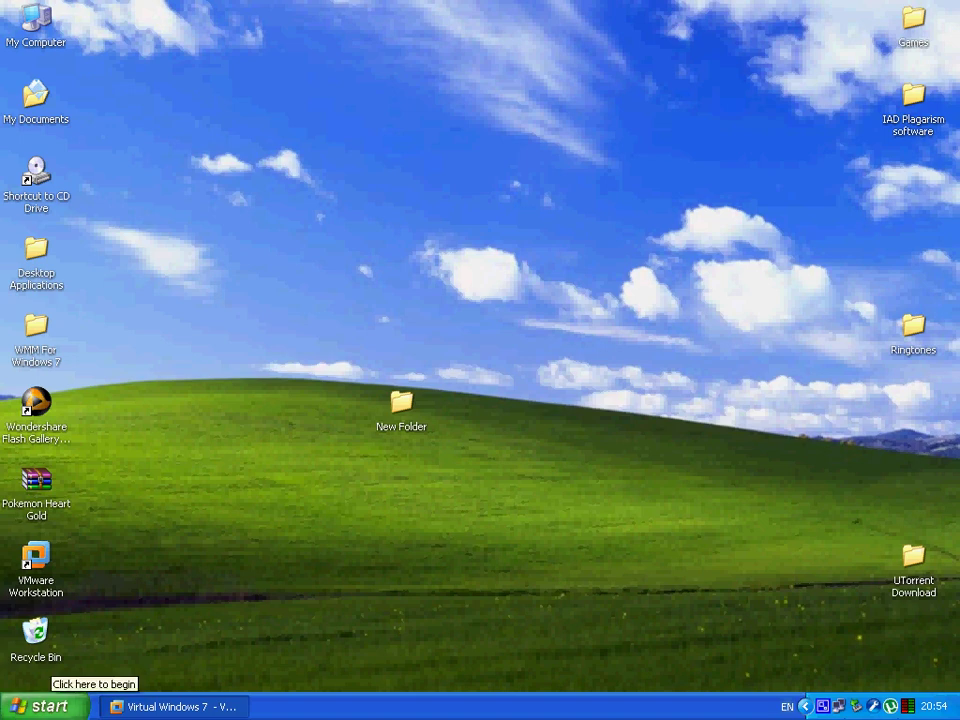
left_click(42, 706)
key("Down")
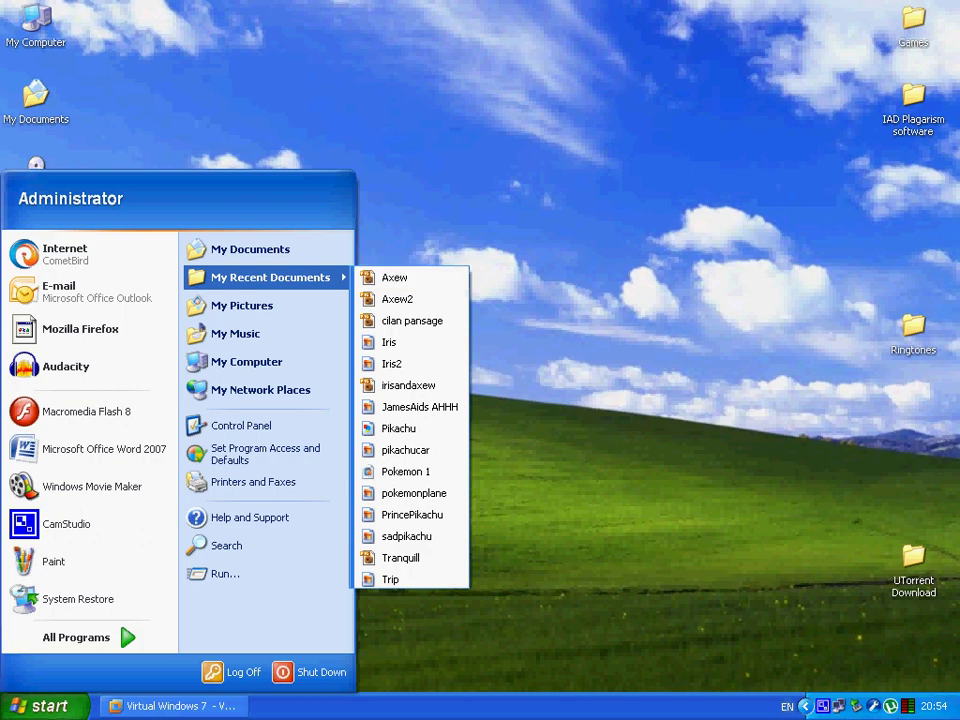
key("Escape")
Step: Switch to the Virtual Windows 7 machine in VMware Workstation and bring its no$gba folder window to the front
left_click(174, 706)
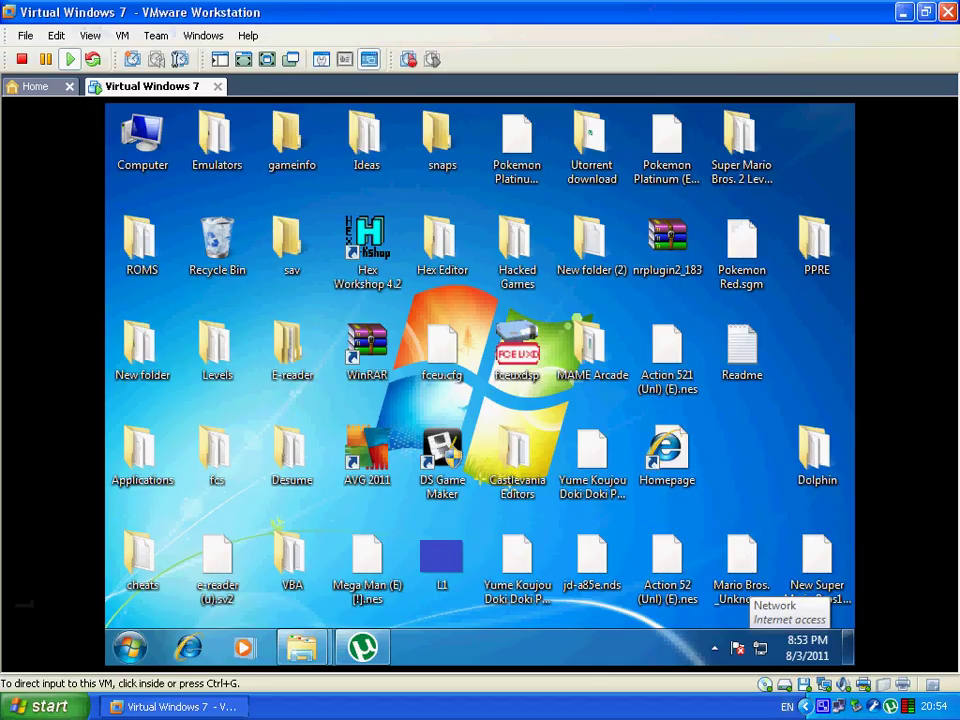
key("ctrl+g")
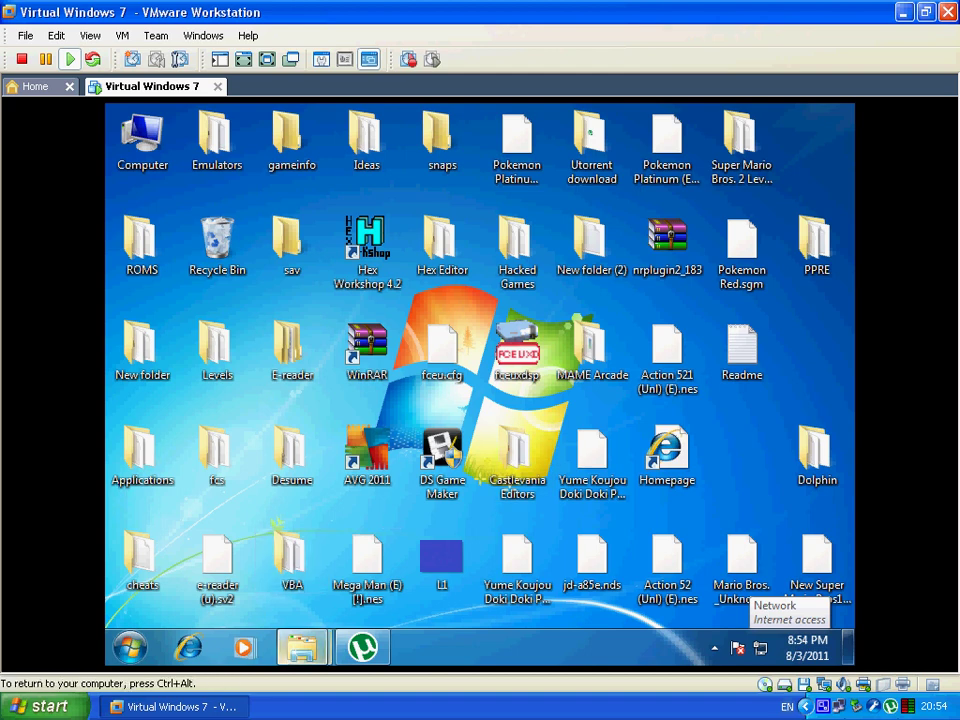
mouse_move(301, 648)
mouse_move(430, 555)
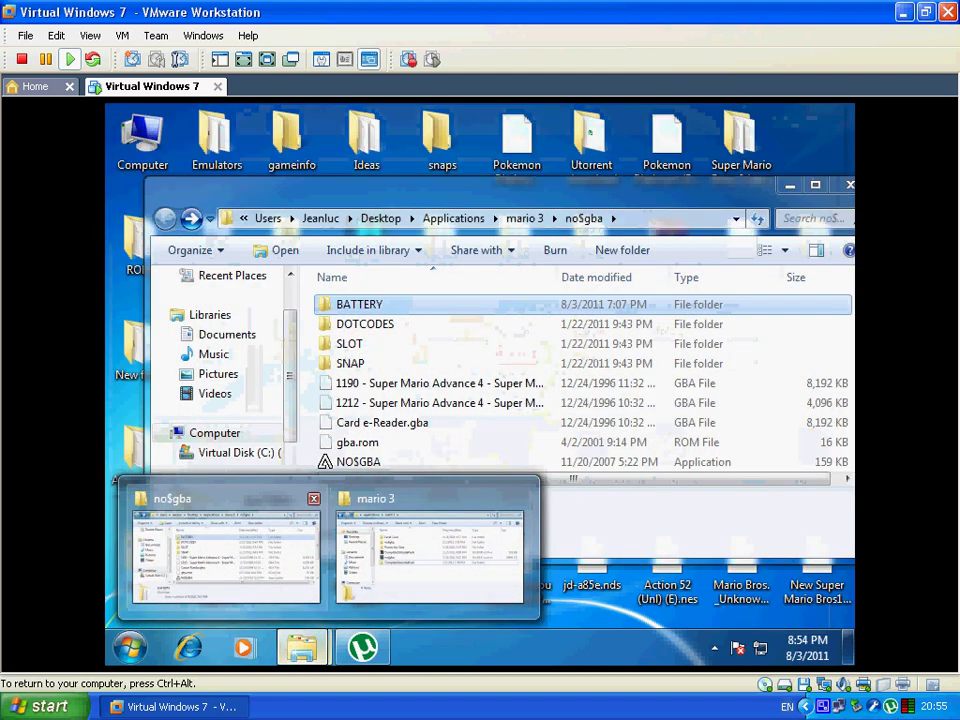
left_click(226, 555)
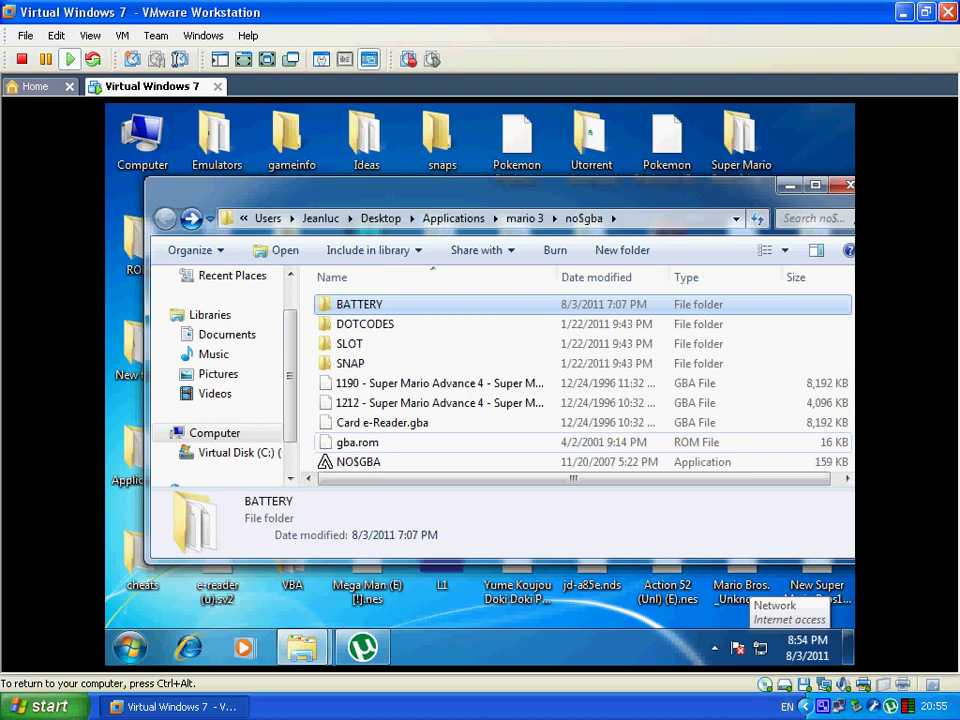
Step: Look through the no$gba folder for the Super Mario Advance 4 and Card e-Reader ROM files
scroll(760, 646, "down", 2)
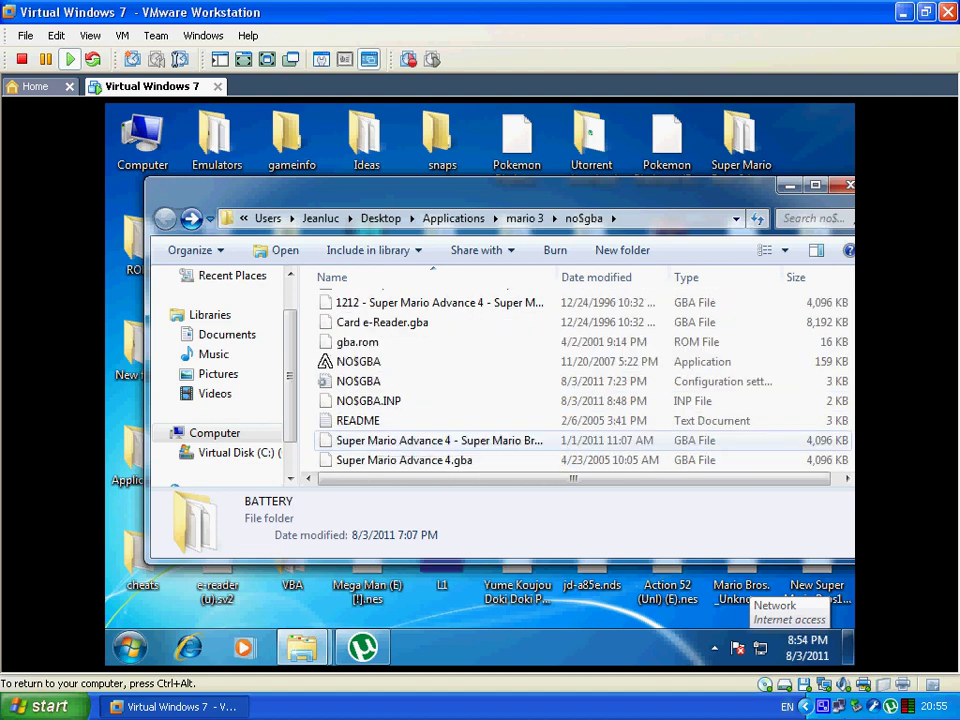
scroll(440, 440, "up", 1)
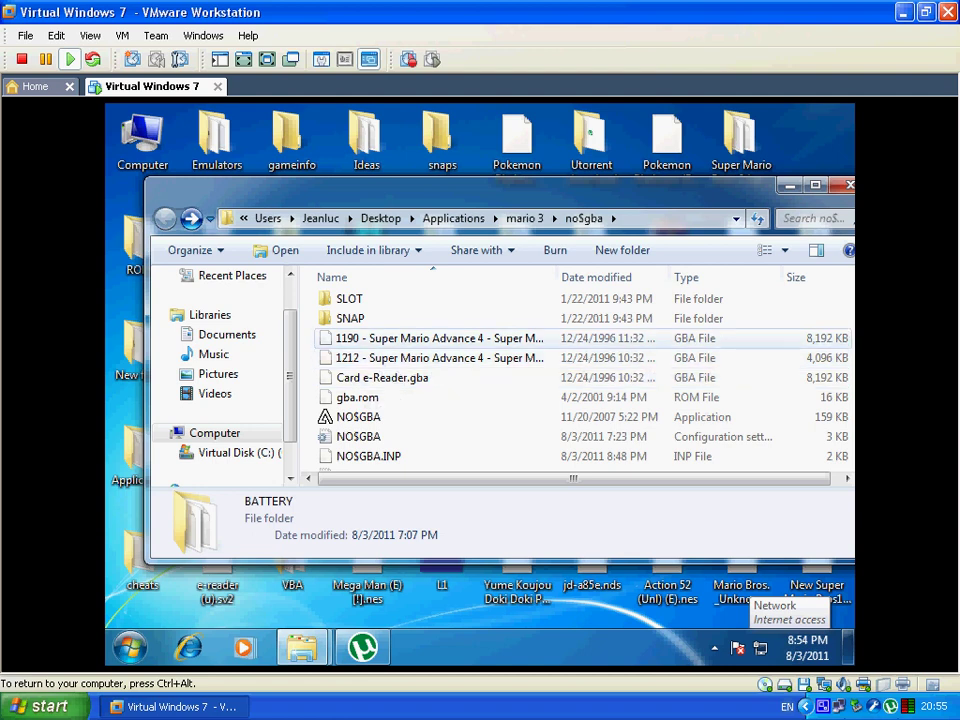
left_click(430, 357)
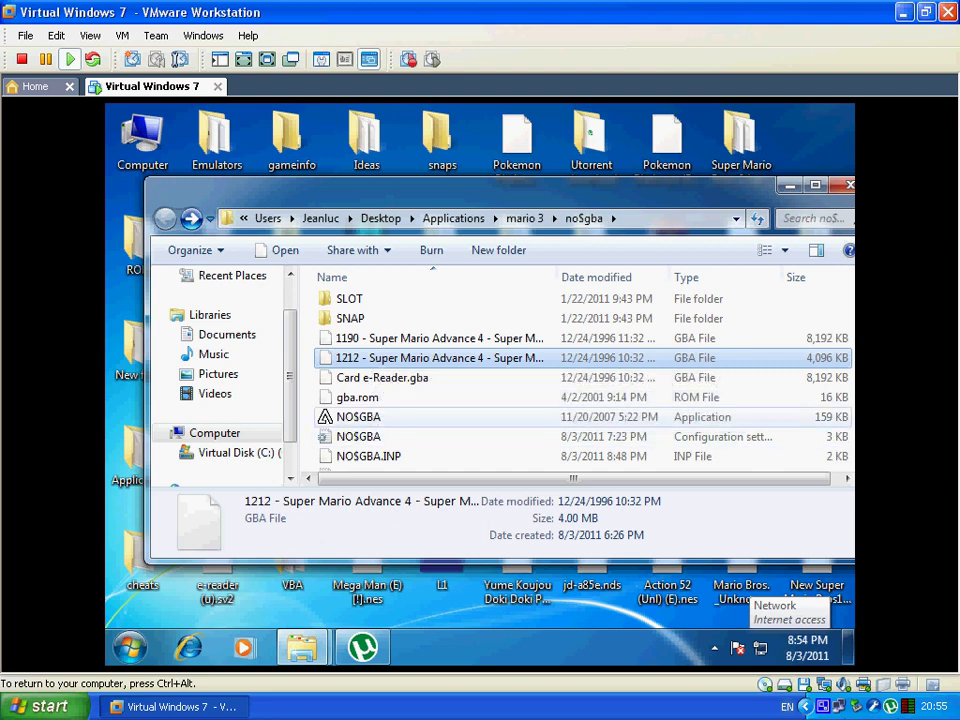
double_click(358, 417)
double_click(358, 416)
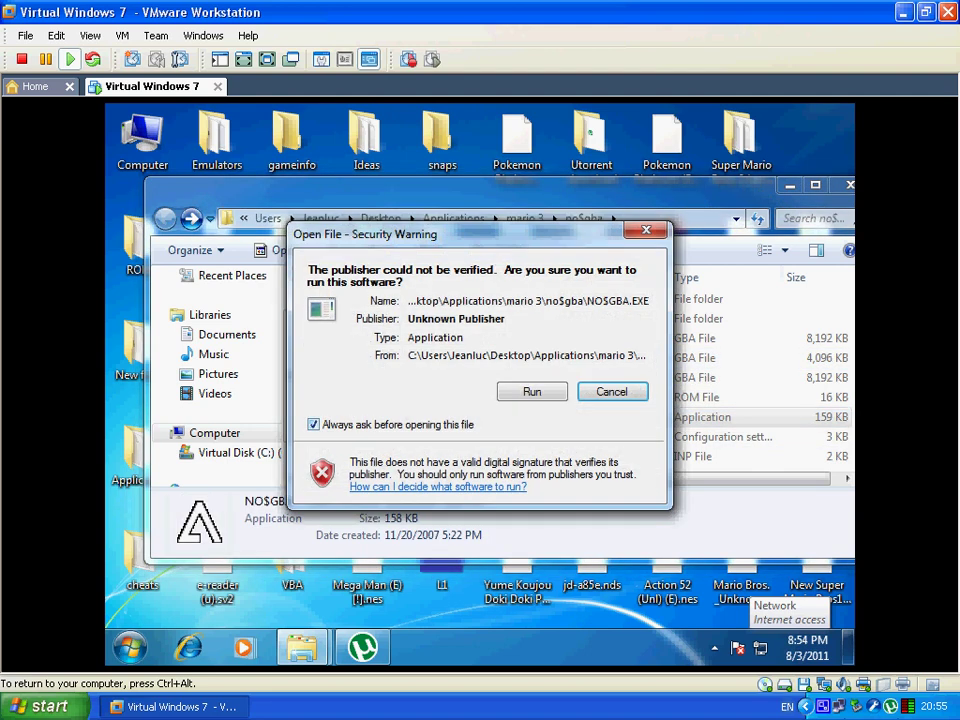
left_click(532, 392)
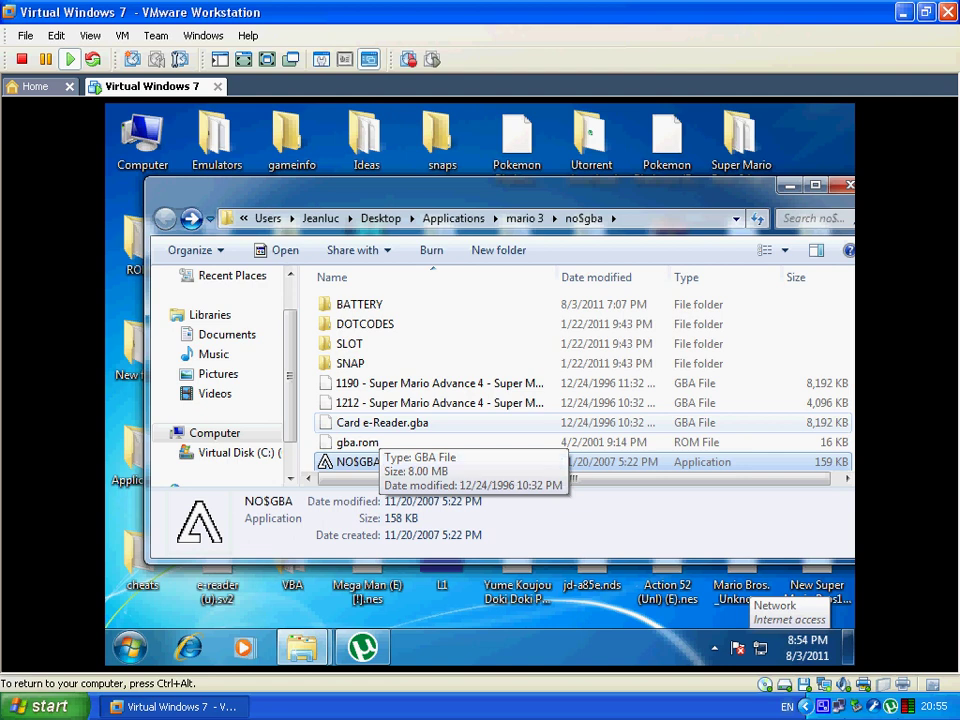
key("Return")
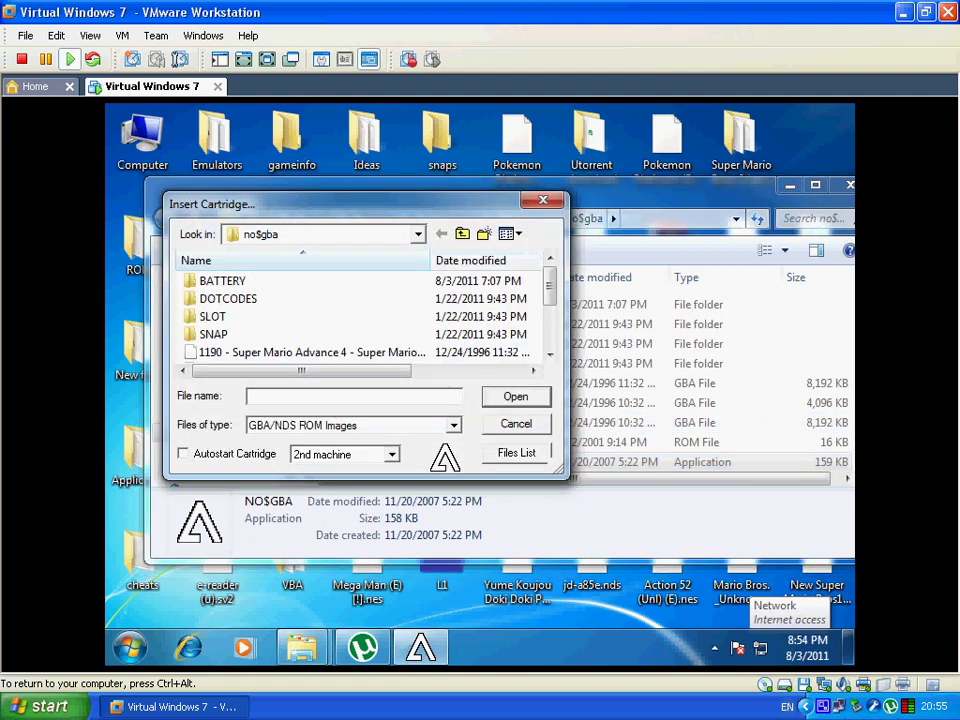
left_click(543, 200)
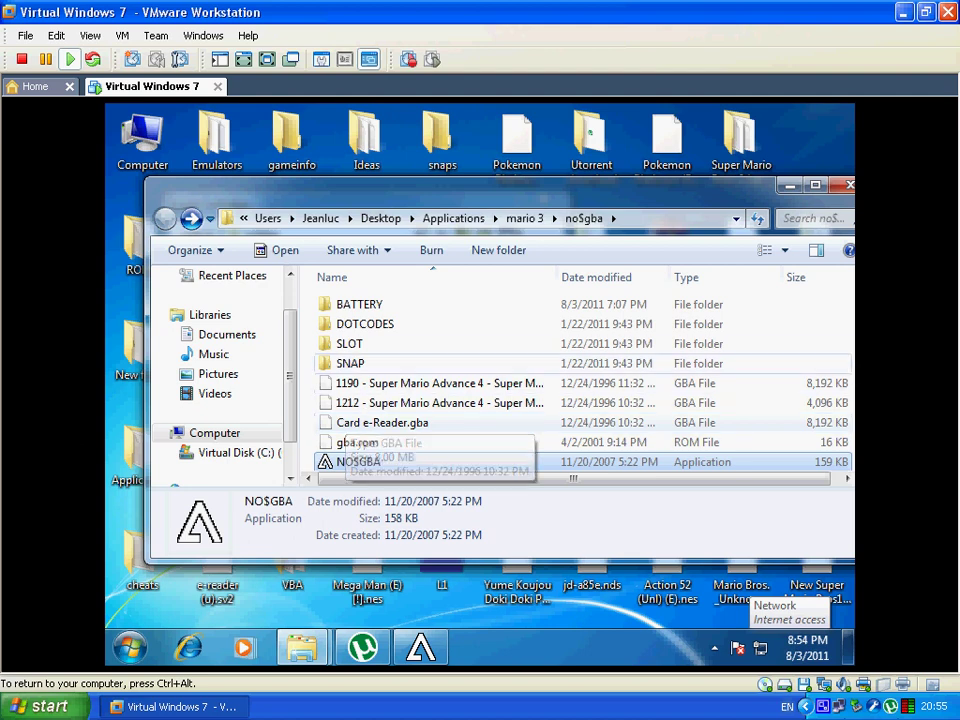
Step: Examine the save files in the BATTERY folder and return to the no$gba folder
left_click(359, 304)
double_click(359, 304)
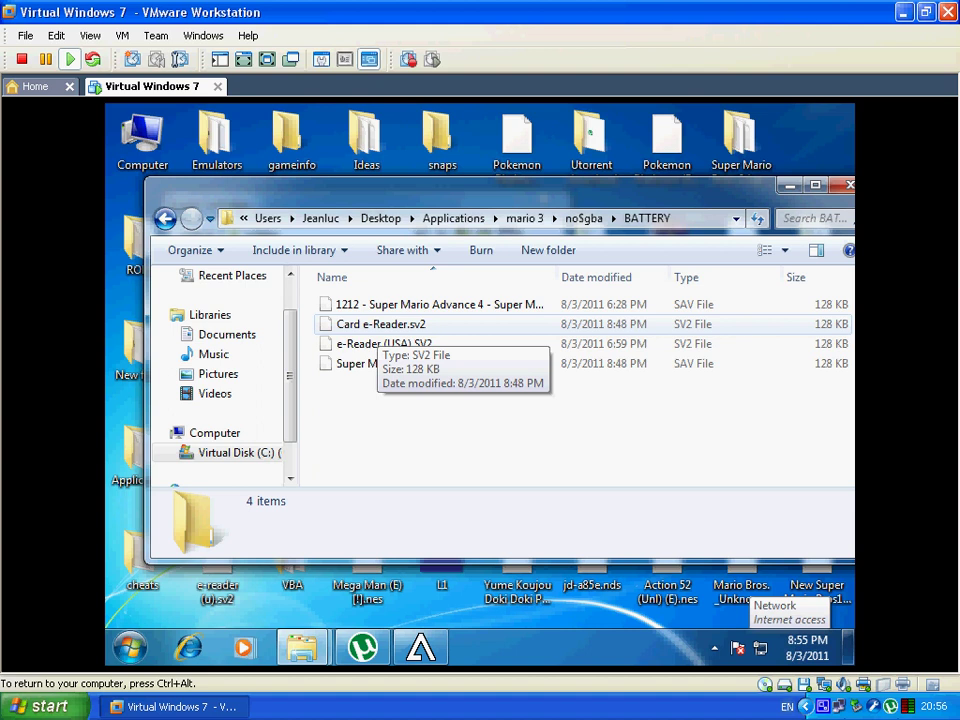
key("BackSpace")
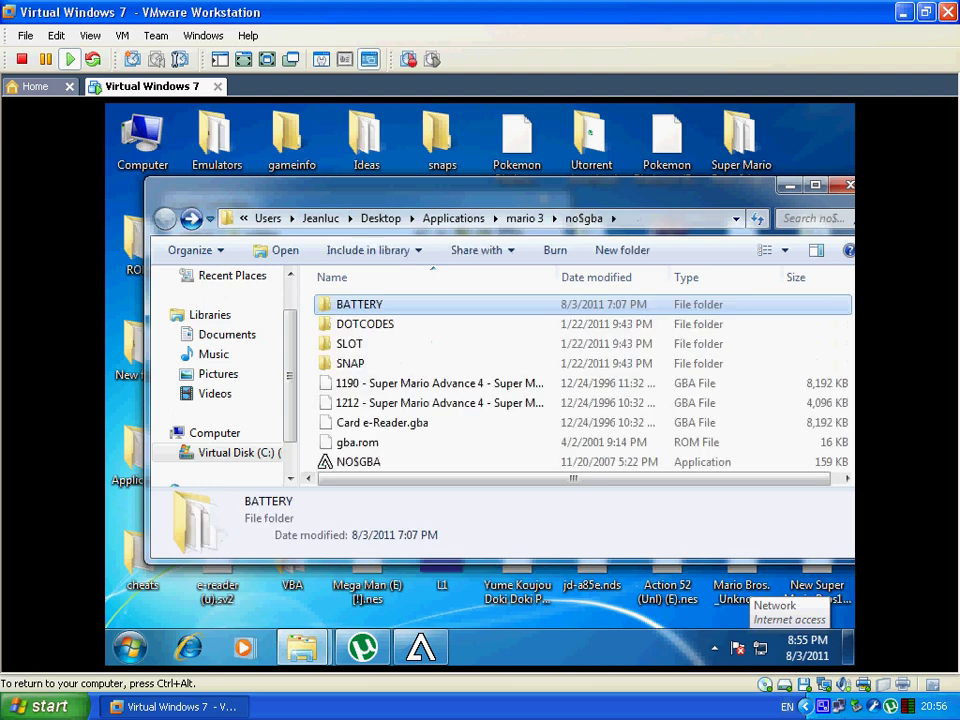
Step: Launch the NO$GBA application from the no$gba folder and allow it to run
scroll(390, 385, "down", 2)
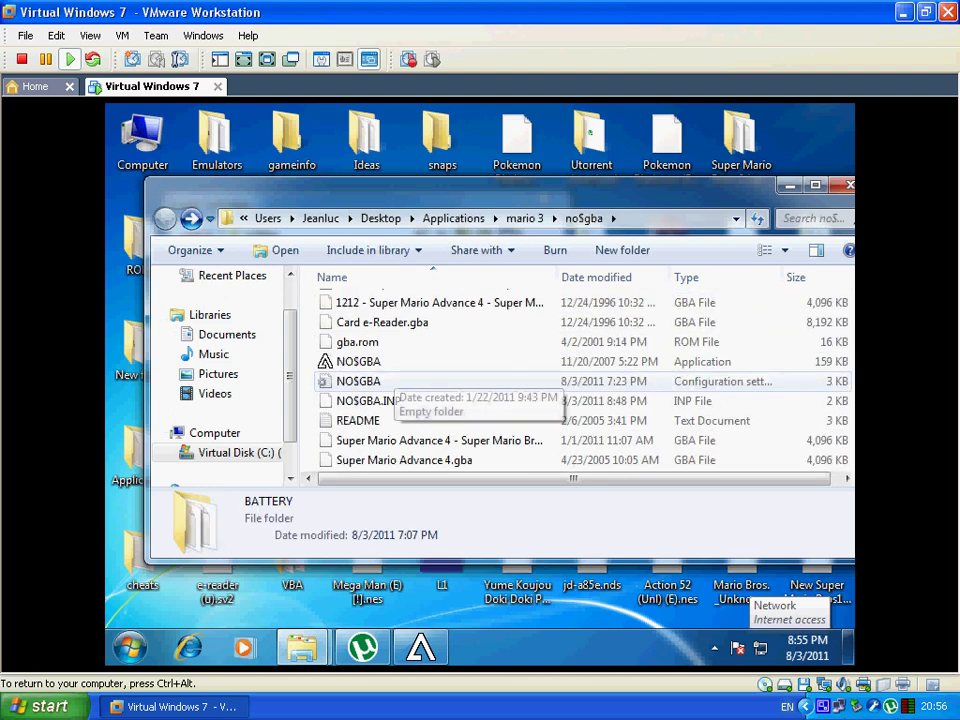
left_click(384, 362)
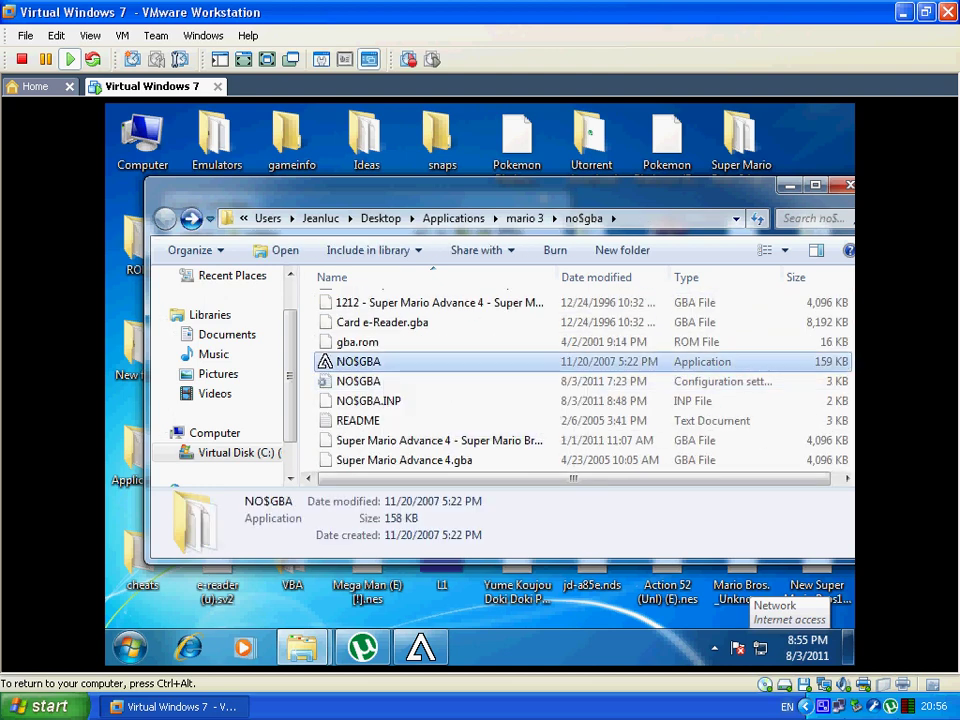
double_click(358, 361)
left_click(529, 390)
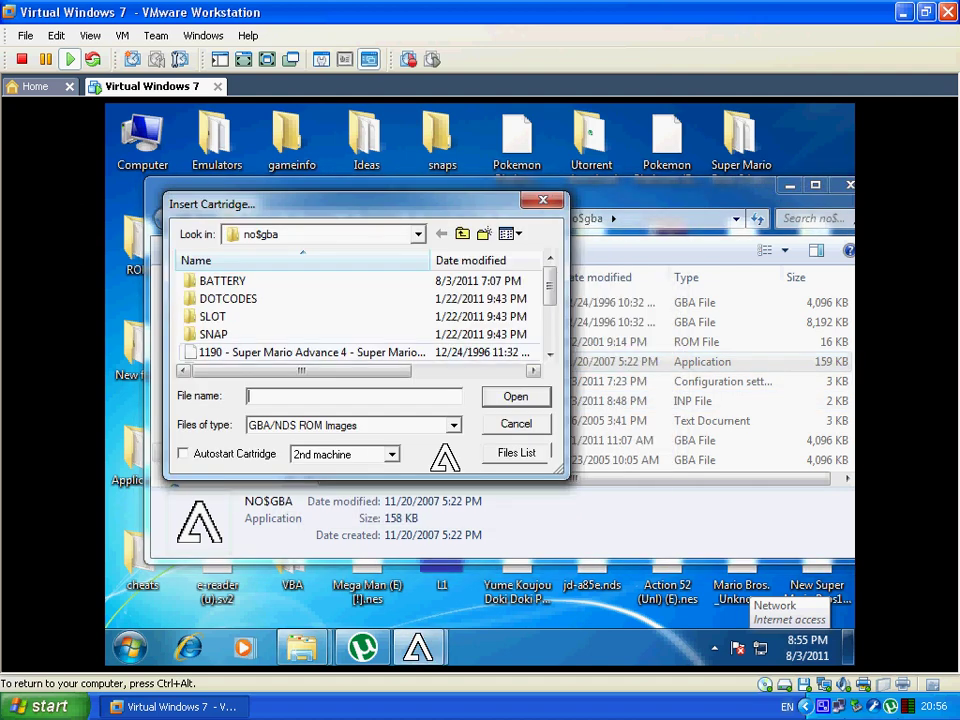
Step: Load Super Mario Advance 4.gba into the 1st machine with Autostart Cartridge enabled
left_click(392, 454)
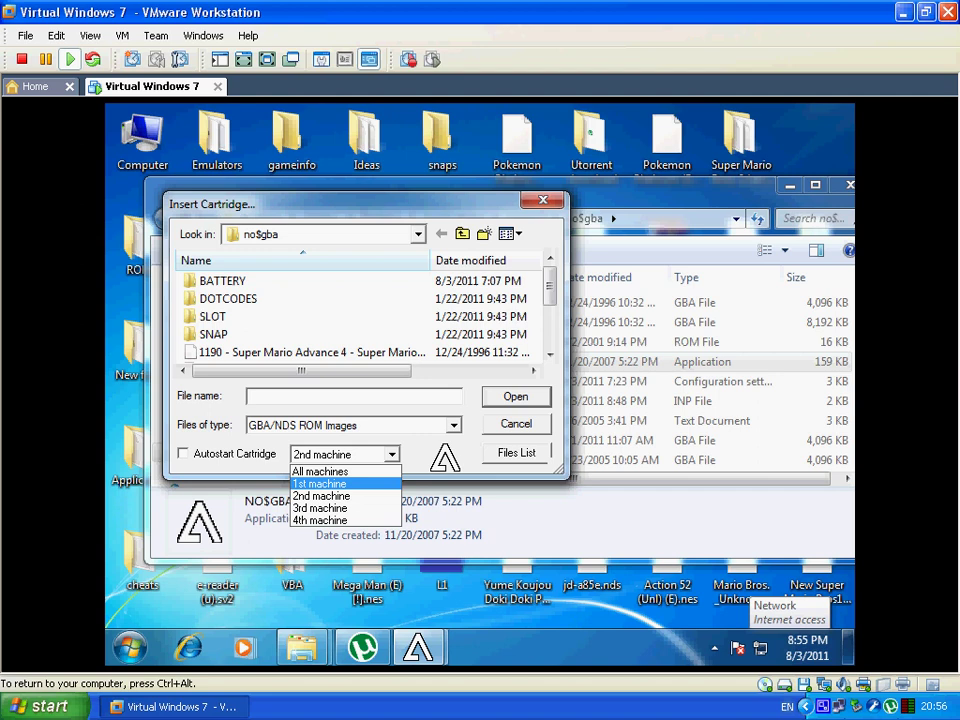
left_click(320, 484)
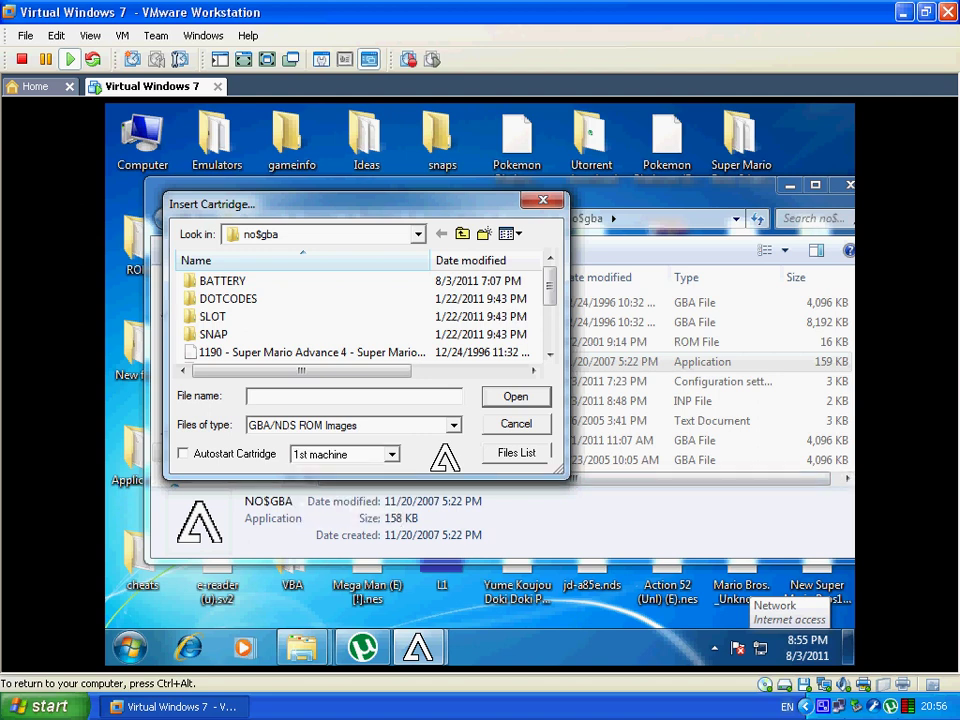
left_click(183, 454)
left_click_drag(549, 286, 549, 327)
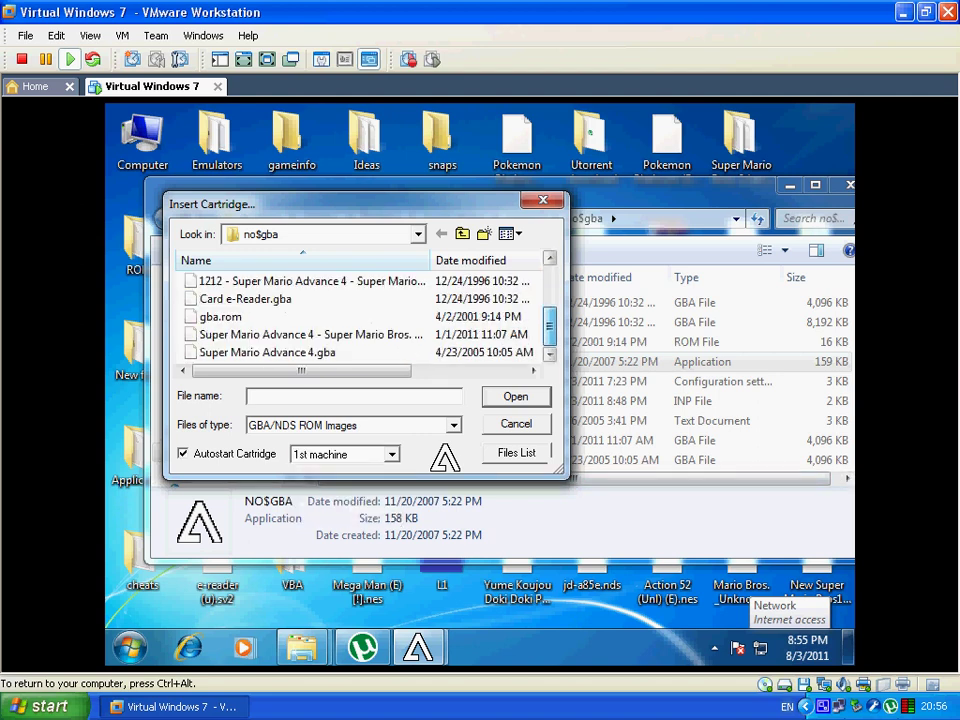
left_click(280, 352)
left_click(516, 397)
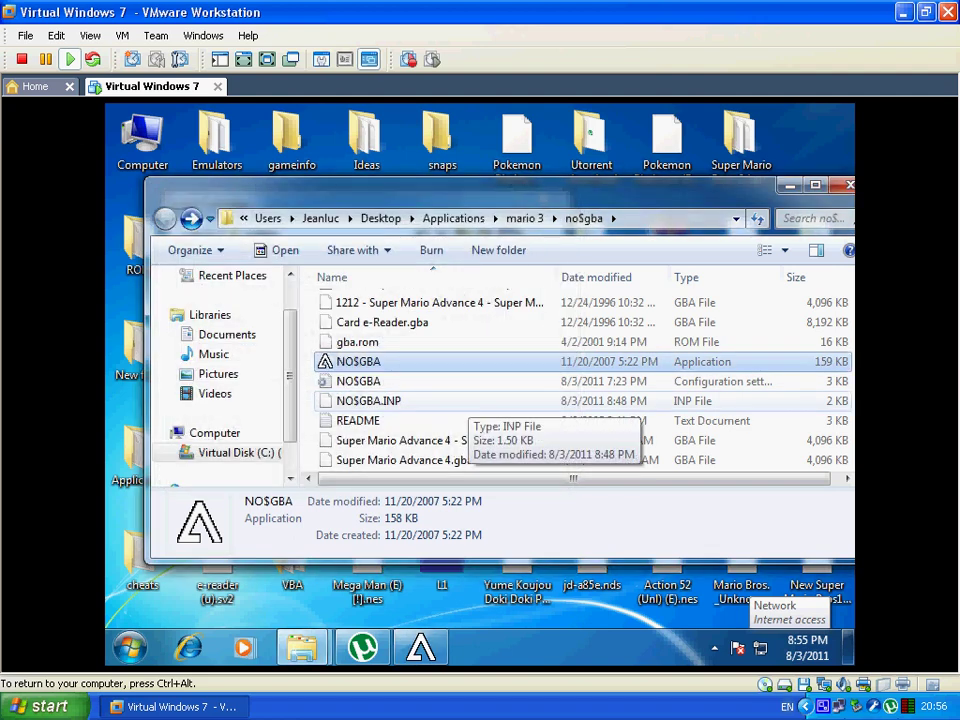
key("Return")
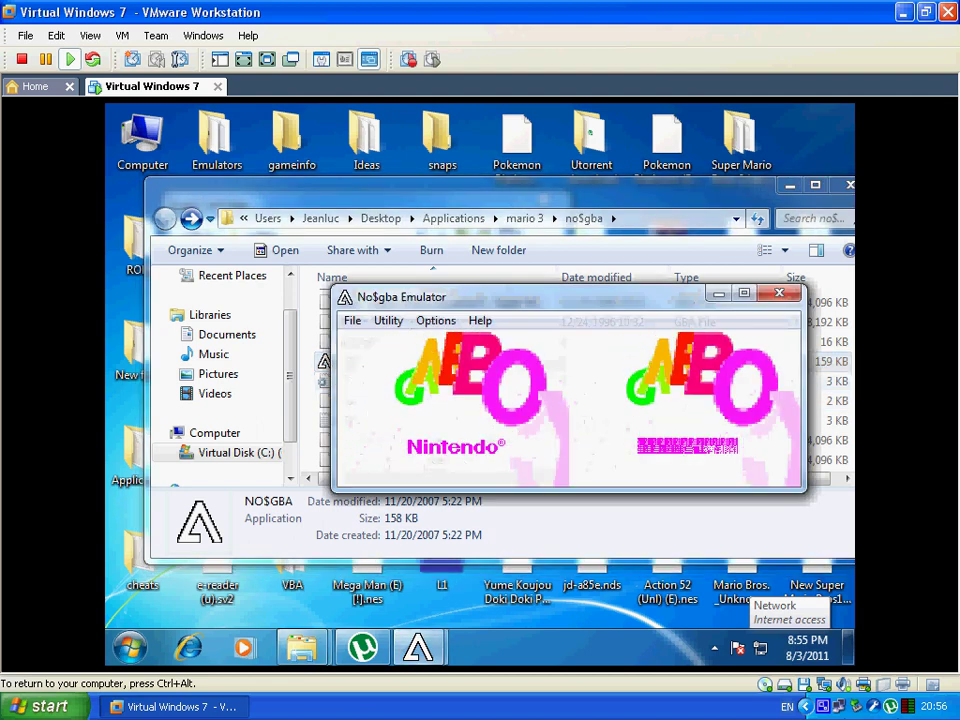
Step: Insert Card e-Reader.gba as the cartridge of the 2nd machine with Autostart Cartridge turned off
left_click(352, 321)
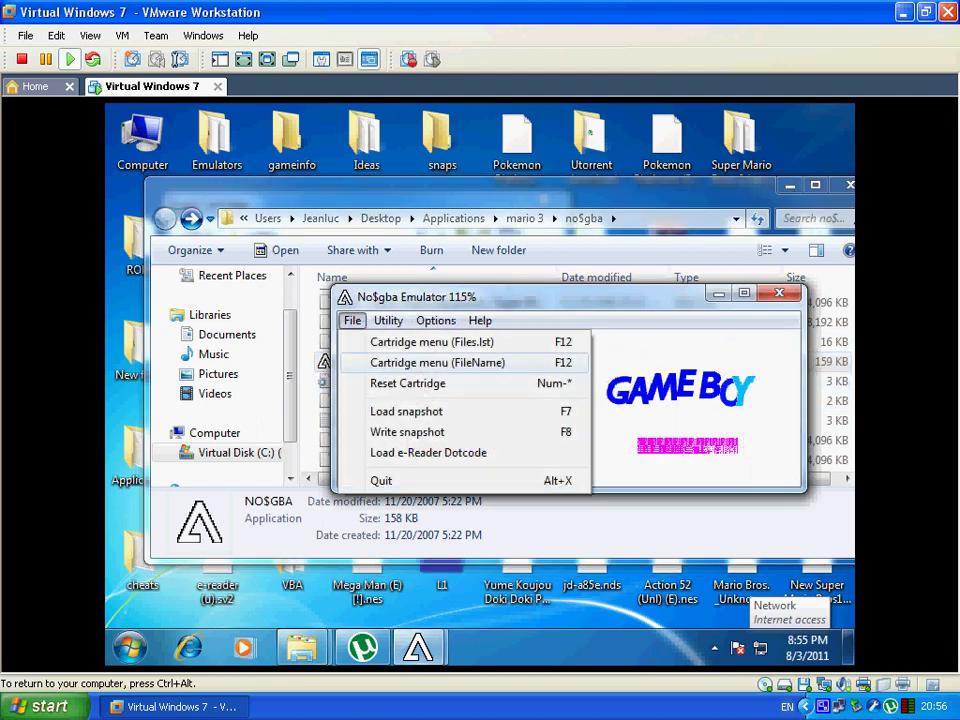
key("Return")
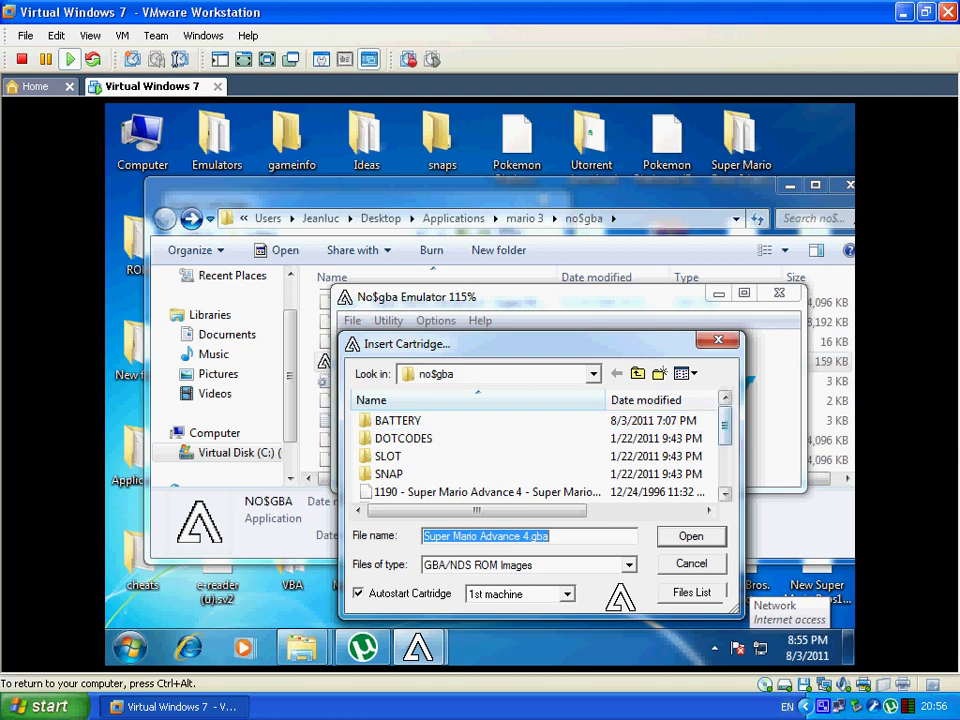
left_click_drag(725, 426, 725, 468)
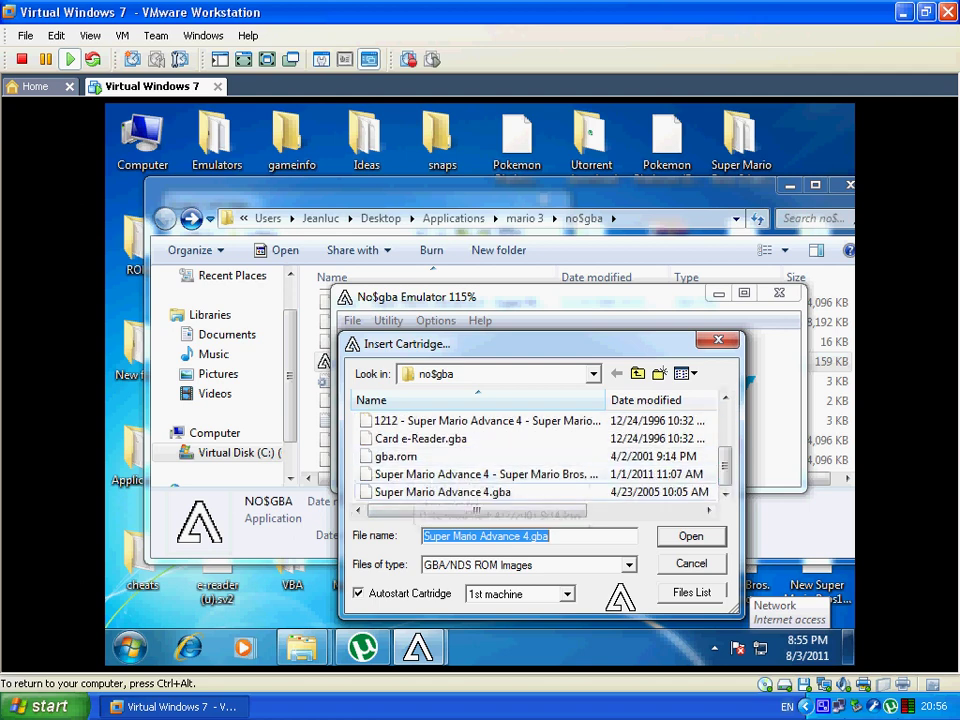
left_click(567, 594)
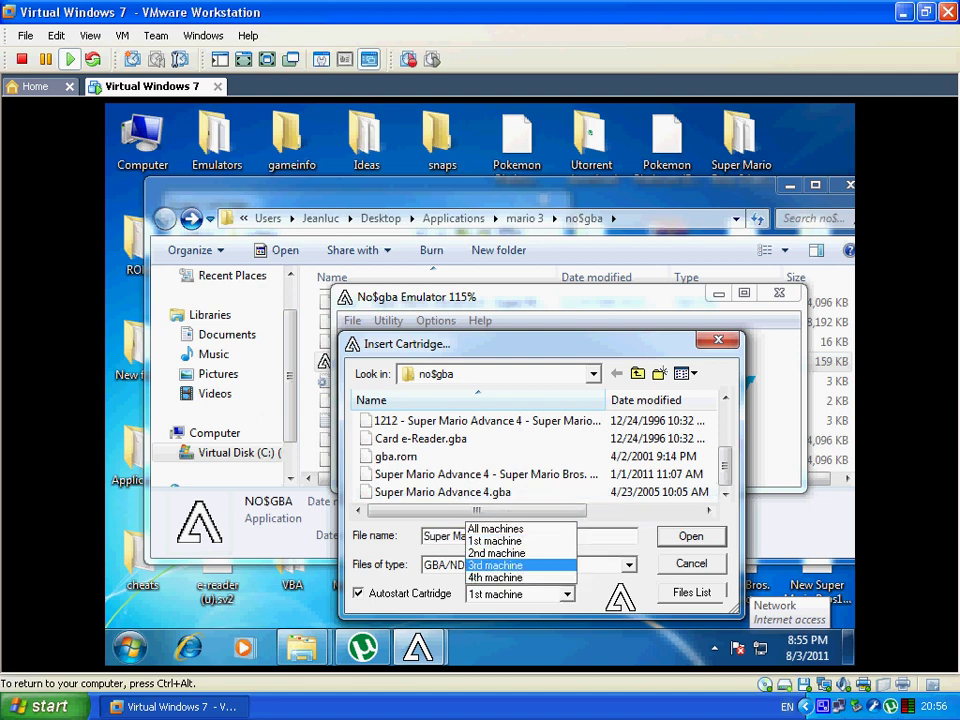
left_click(520, 553)
left_click(359, 593)
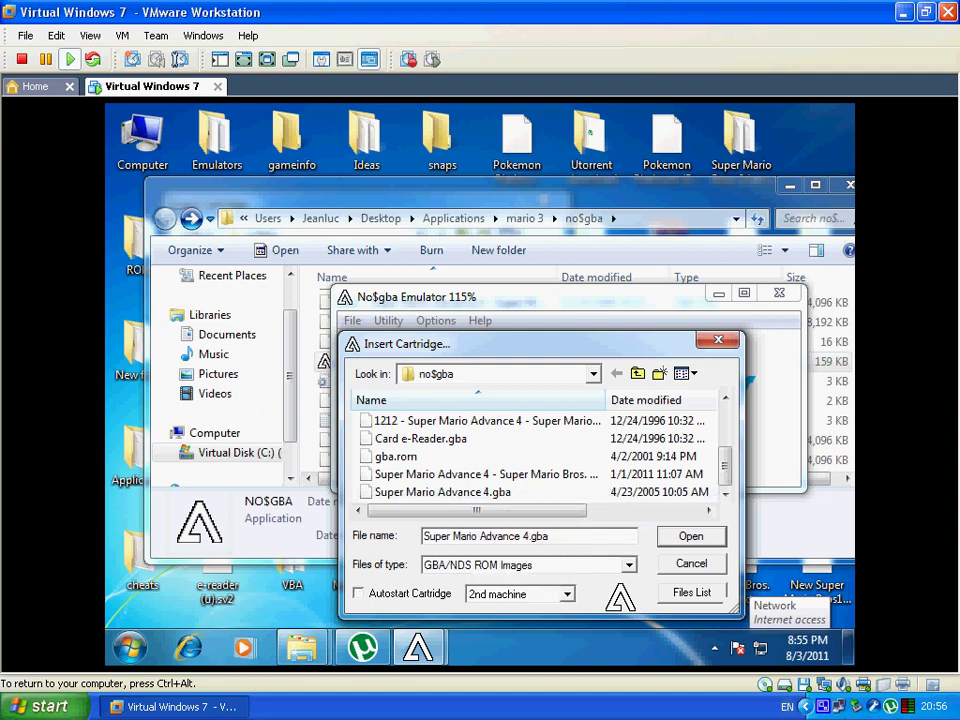
left_click(421, 439)
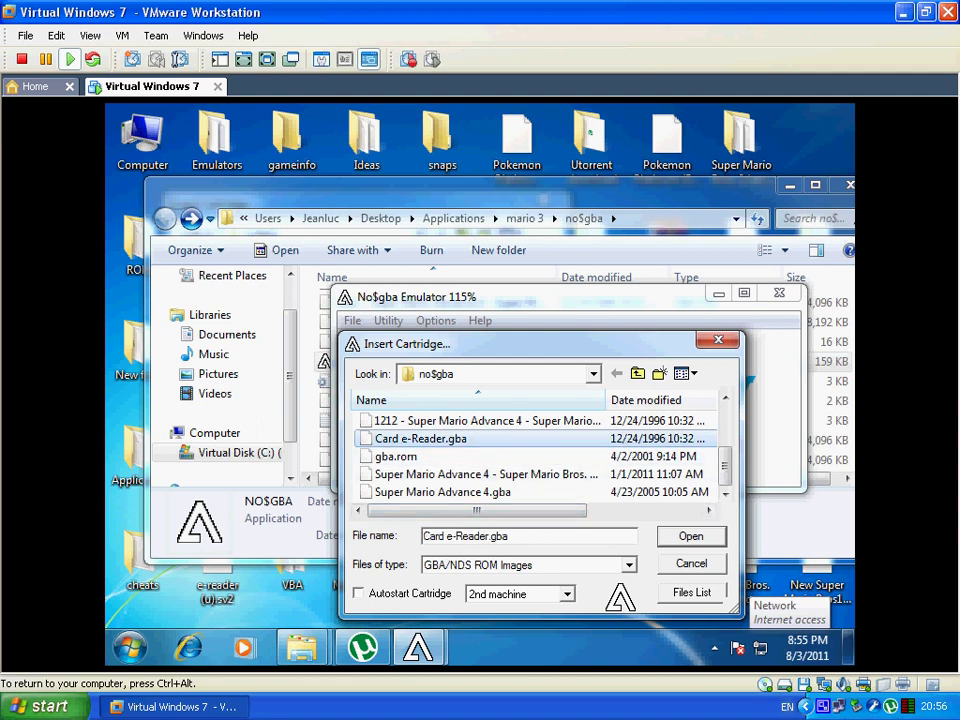
key("Return")
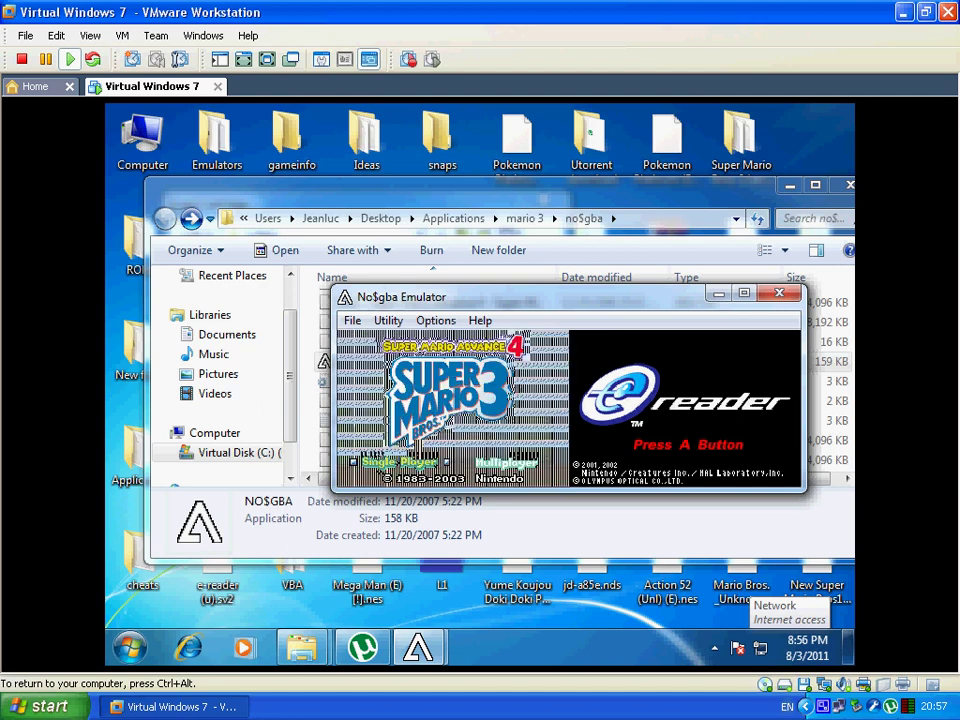
Step: Continue past the e-Reader title screen and highlight Access saved data in its menu
key("Tab")
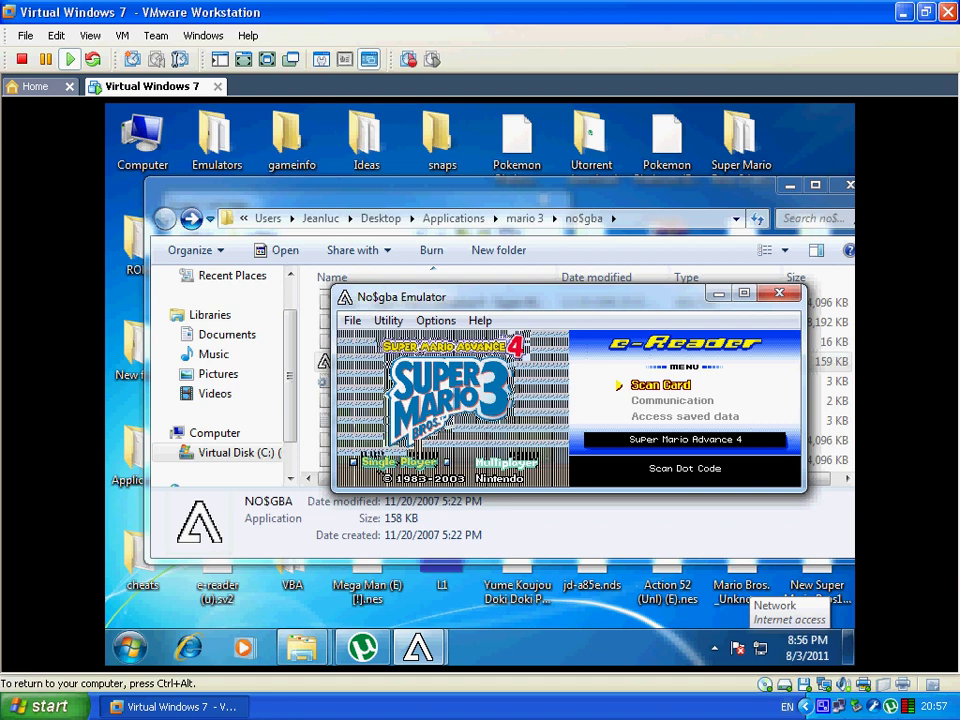
key("Down")
key("Down")
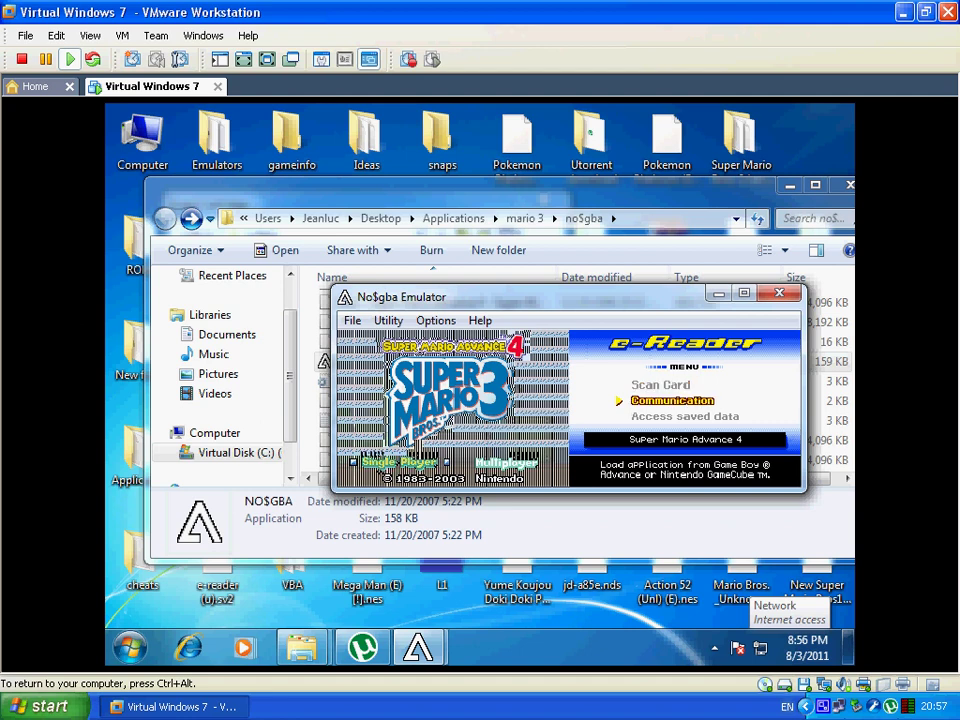
Step: Open File 1 of the single-player Super Mario Bros. 3 game and enlarge the emulator window
key("Return")
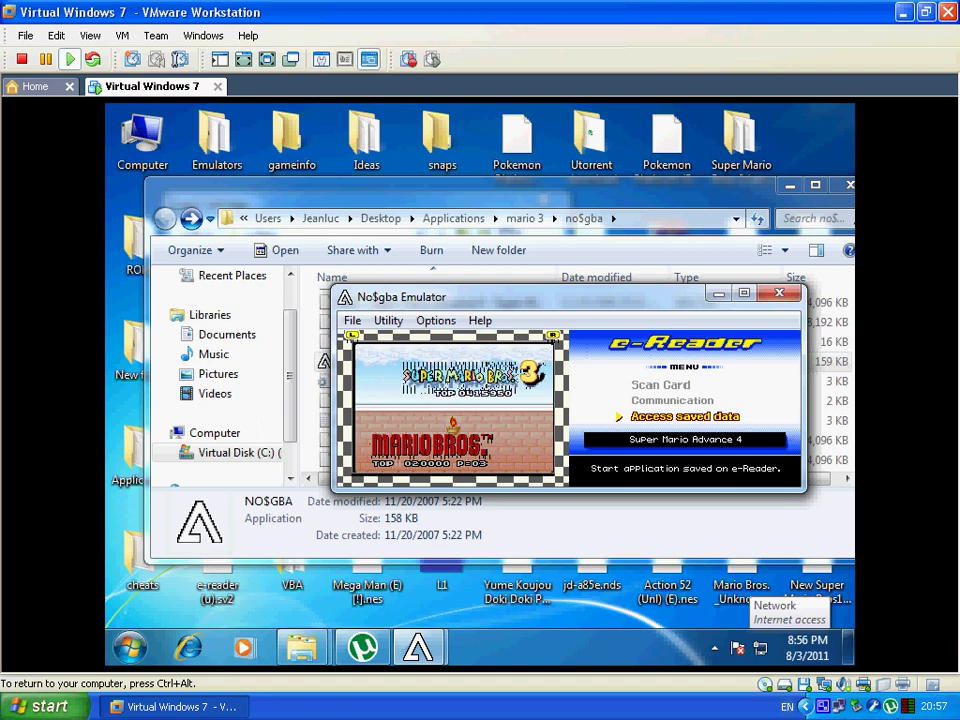
key("Return")
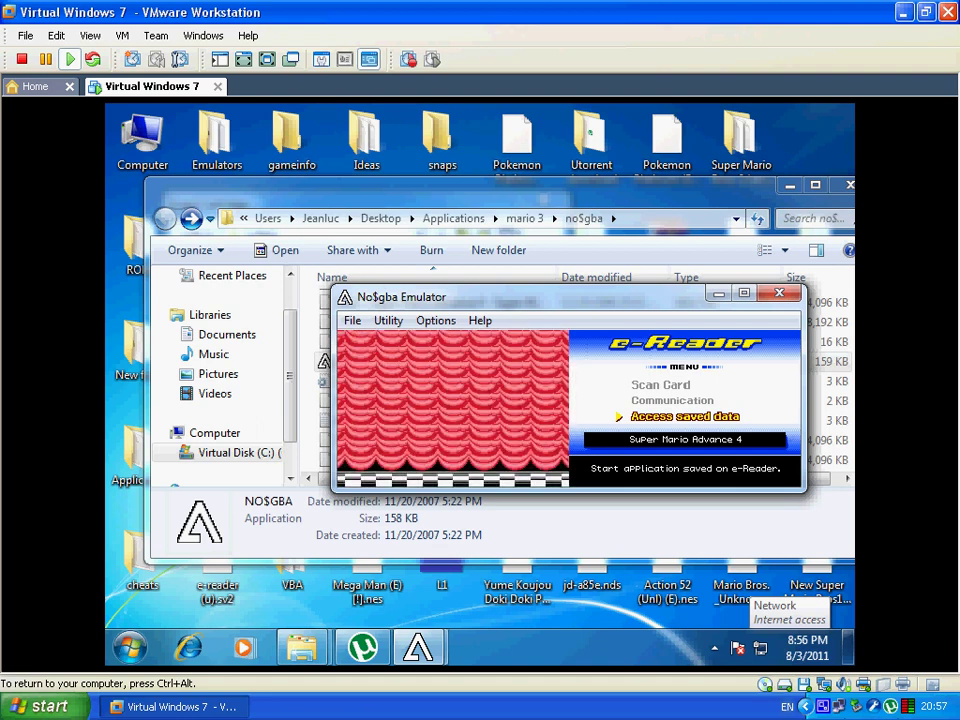
left_click_drag(450, 297, 270, 187)
left_click_drag(621, 378, 652, 480)
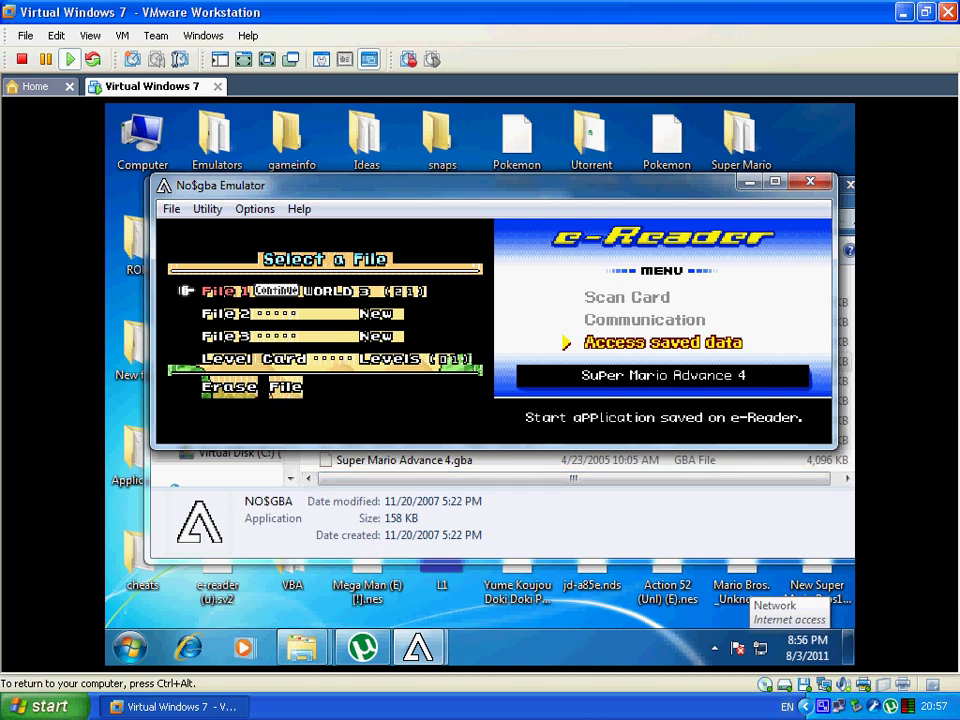
key("Return")
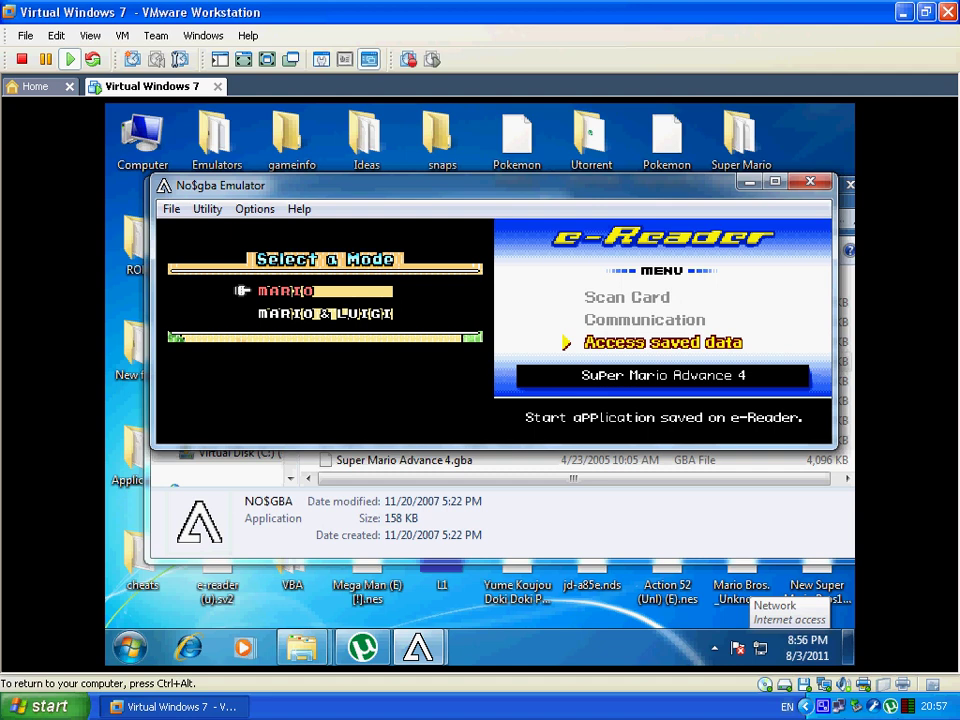
Step: Start the game in MARIO mode and look through the item inventory on the World 3 map
key("Return")
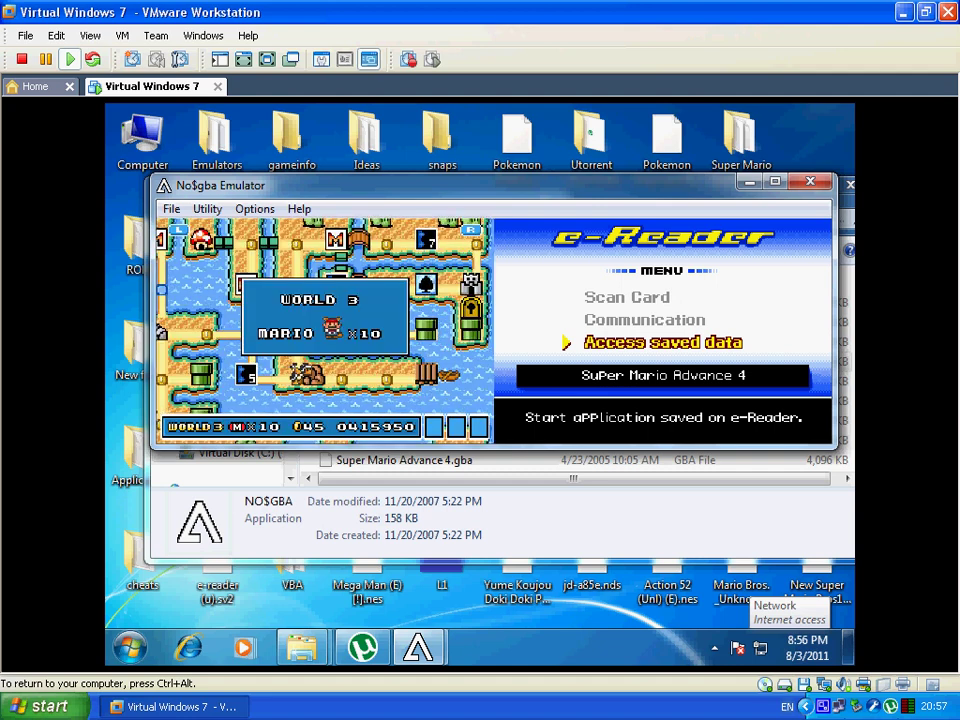
key("Left")
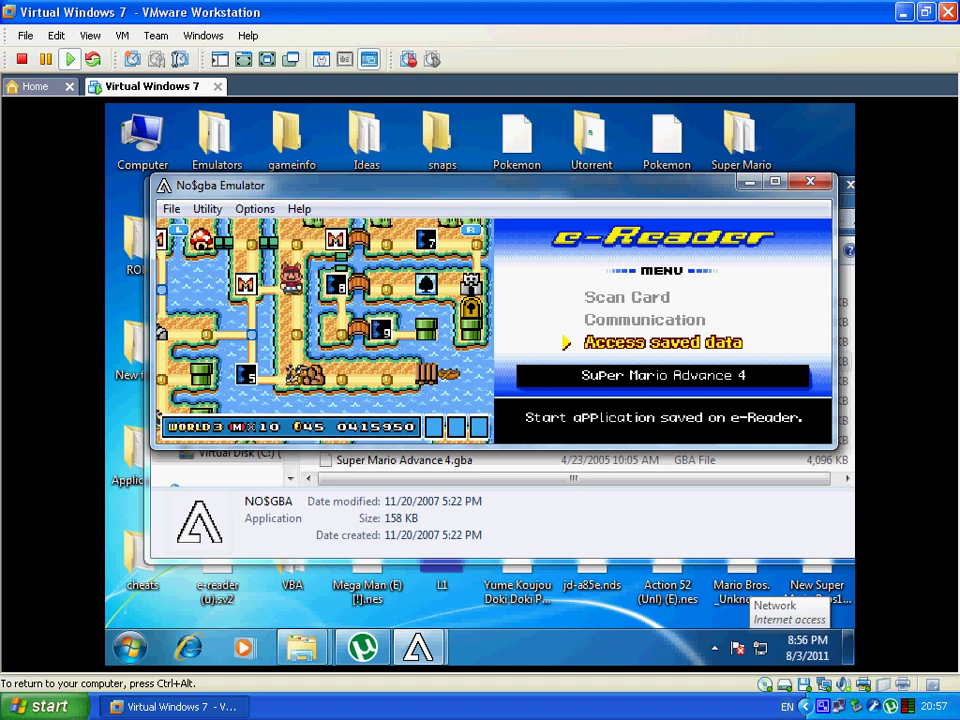
key("Down")
key("Return")
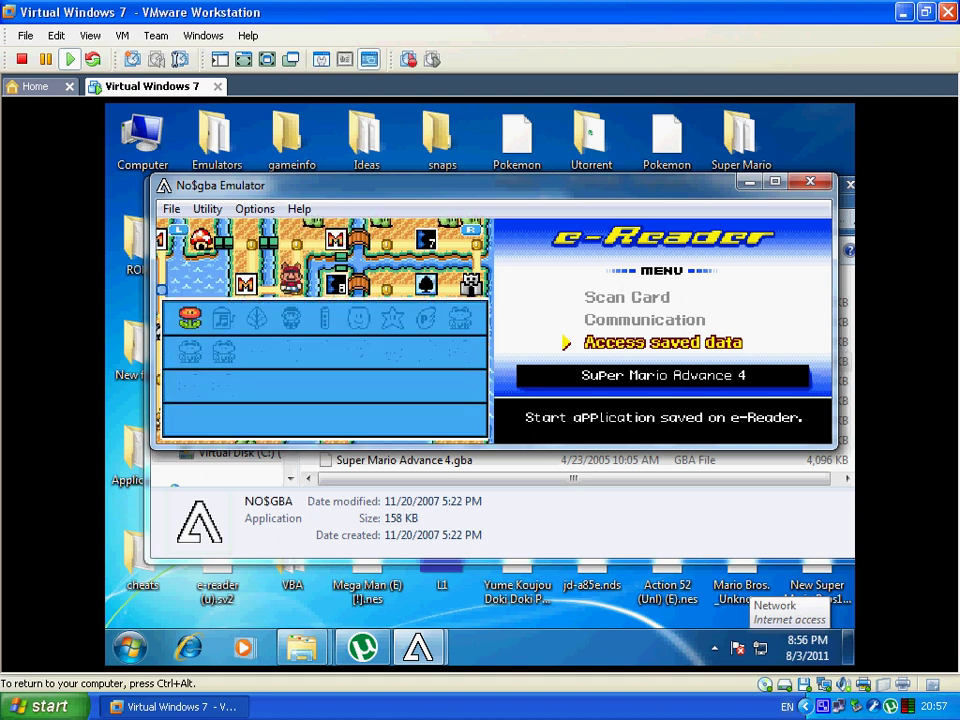
key("Left")
key("Up")
key("Return")
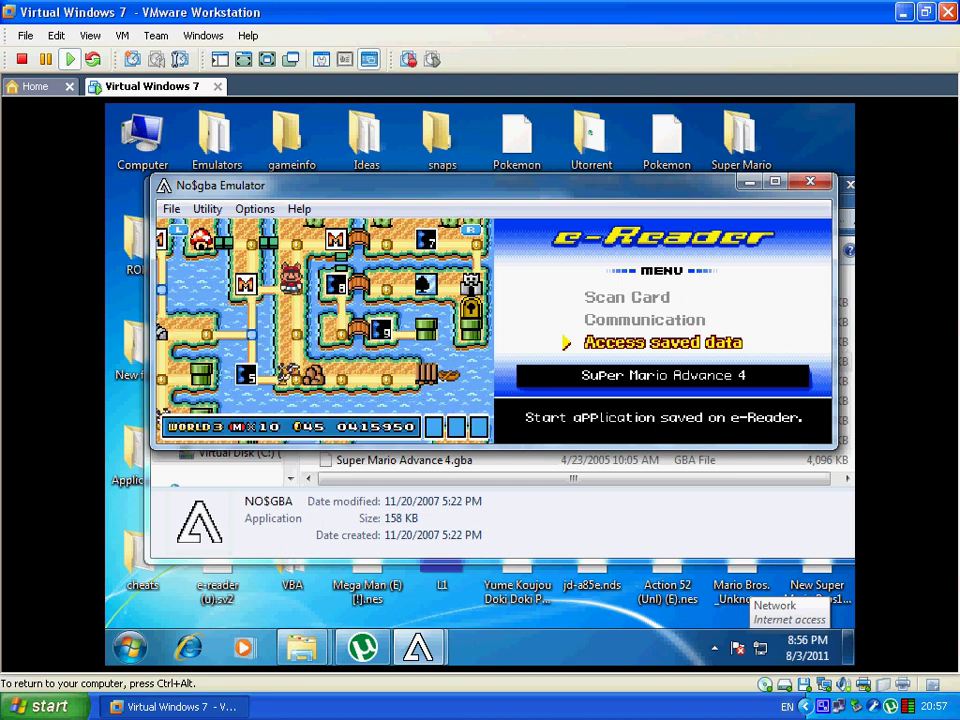
Step: Start the saved Super Mario Advance 4 application on the e-Reader and connect the game to it for a Power-Up Card
key("Return")
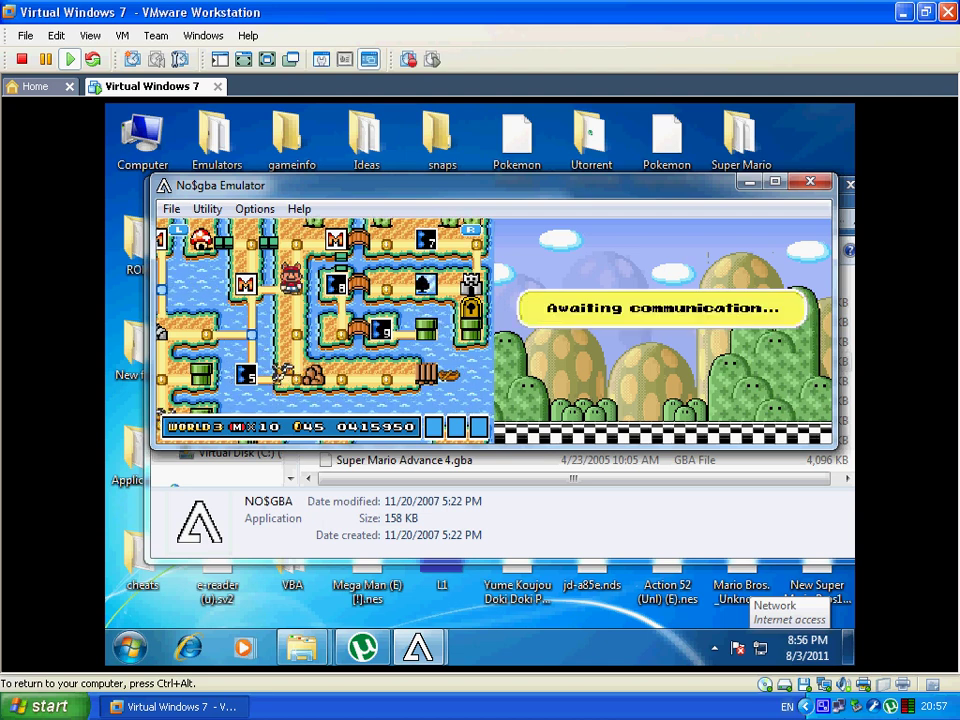
key("a")
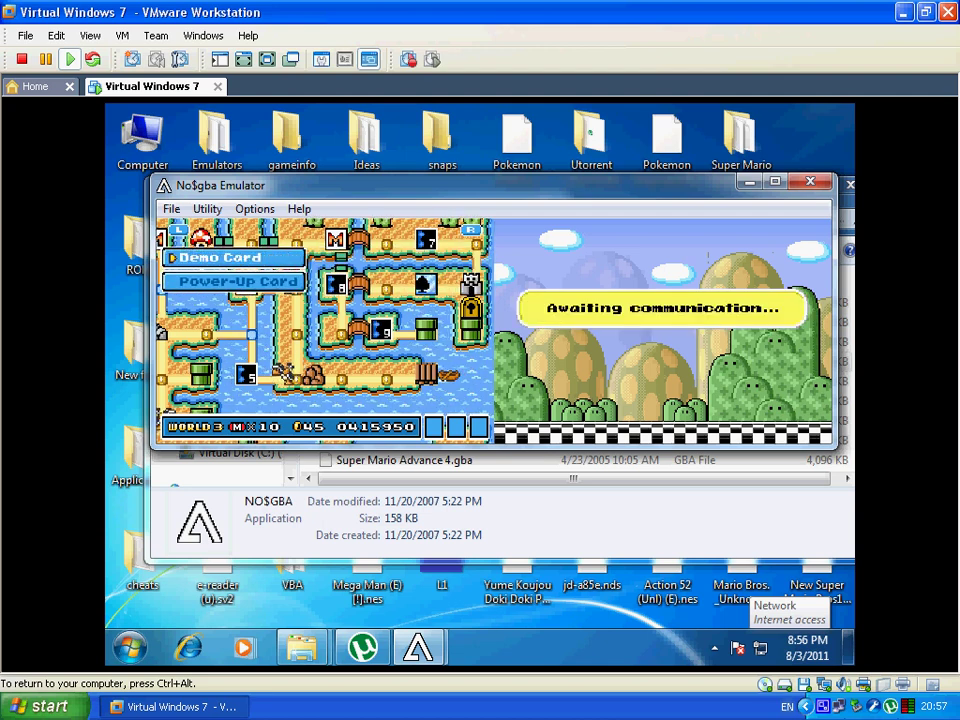
key("Down")
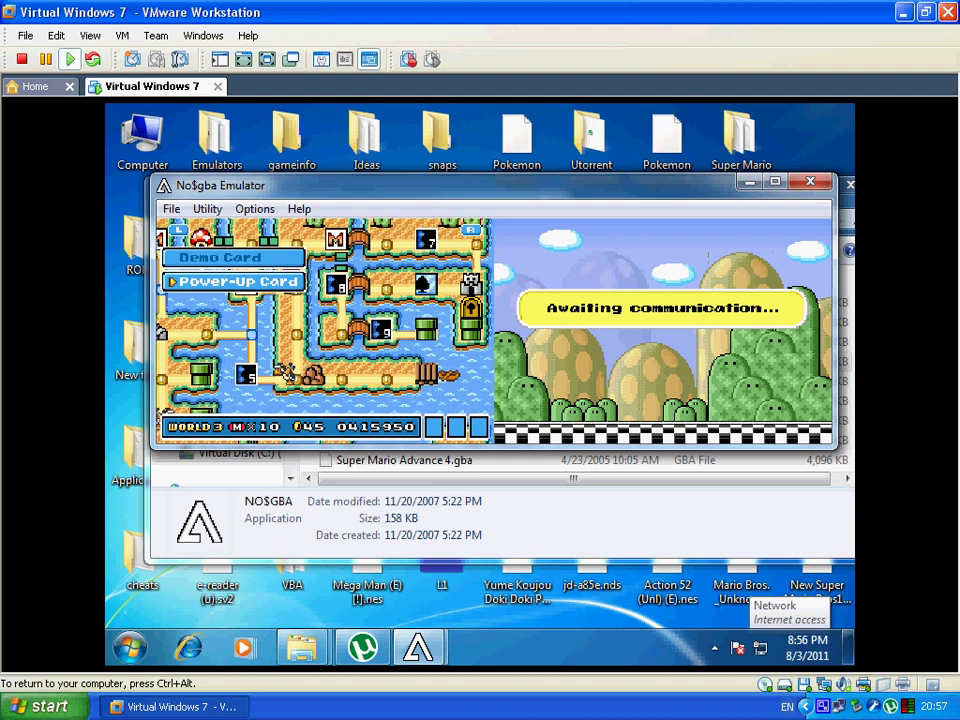
key("z")
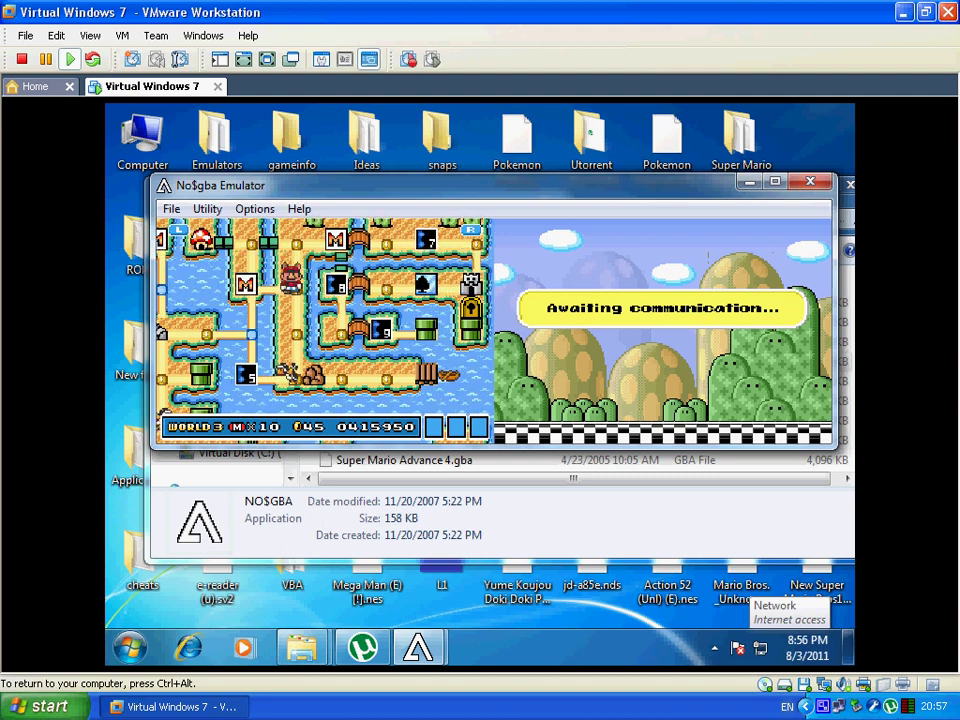
key("s")
key("Up")
key("Down")
key("z")
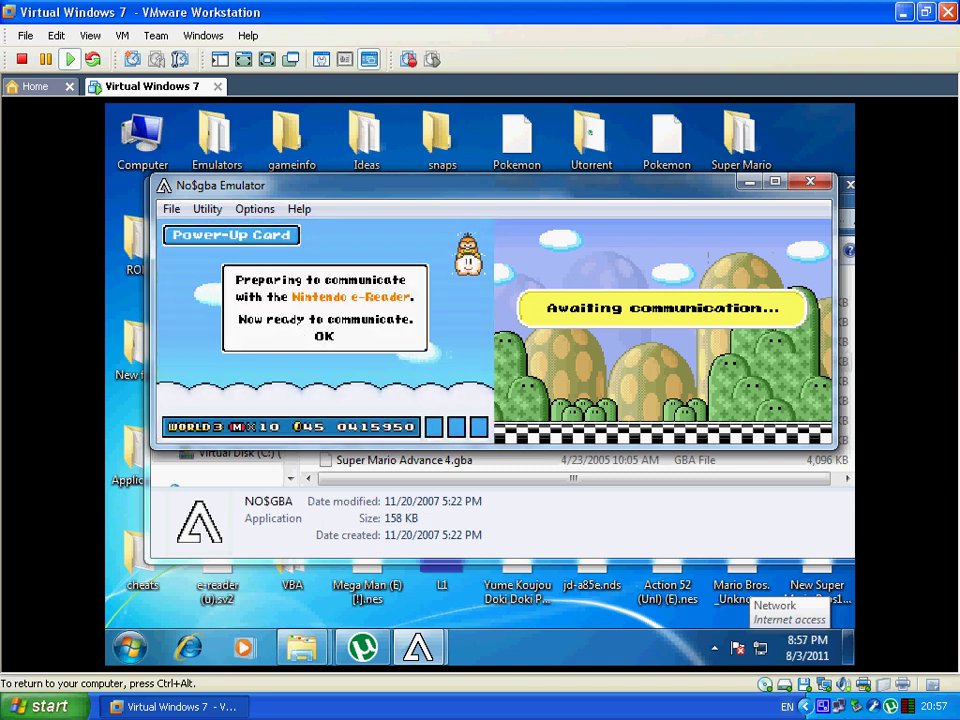
key("x")
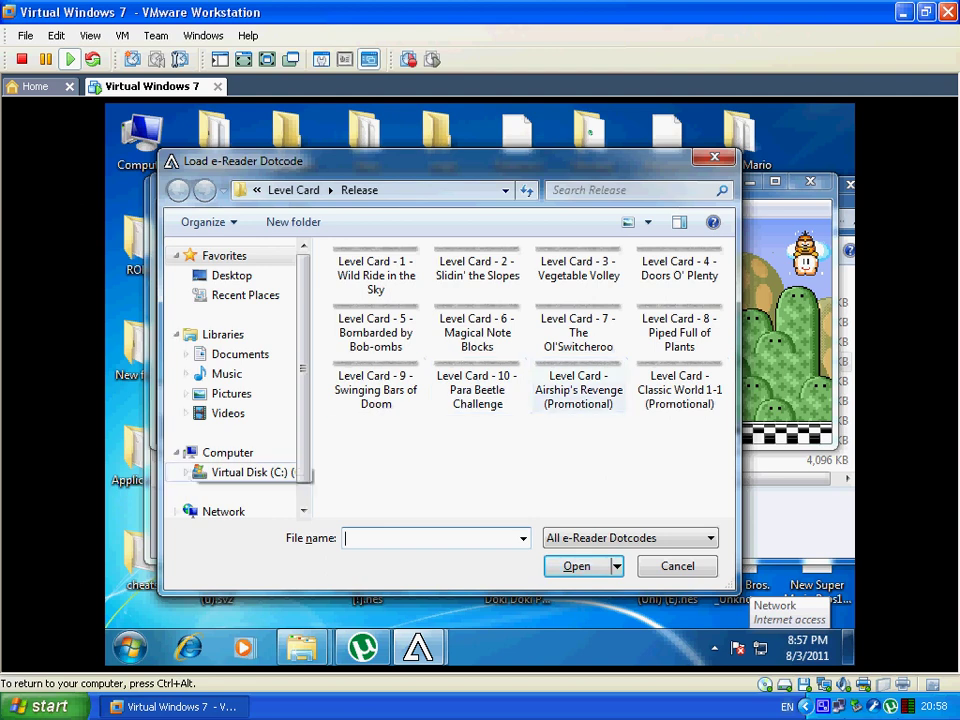
Step: Browse for the e-Reader dotcode from the Desktop through Applications and mario 3 into the CompleteDotcodePack folder
left_click(231, 275)
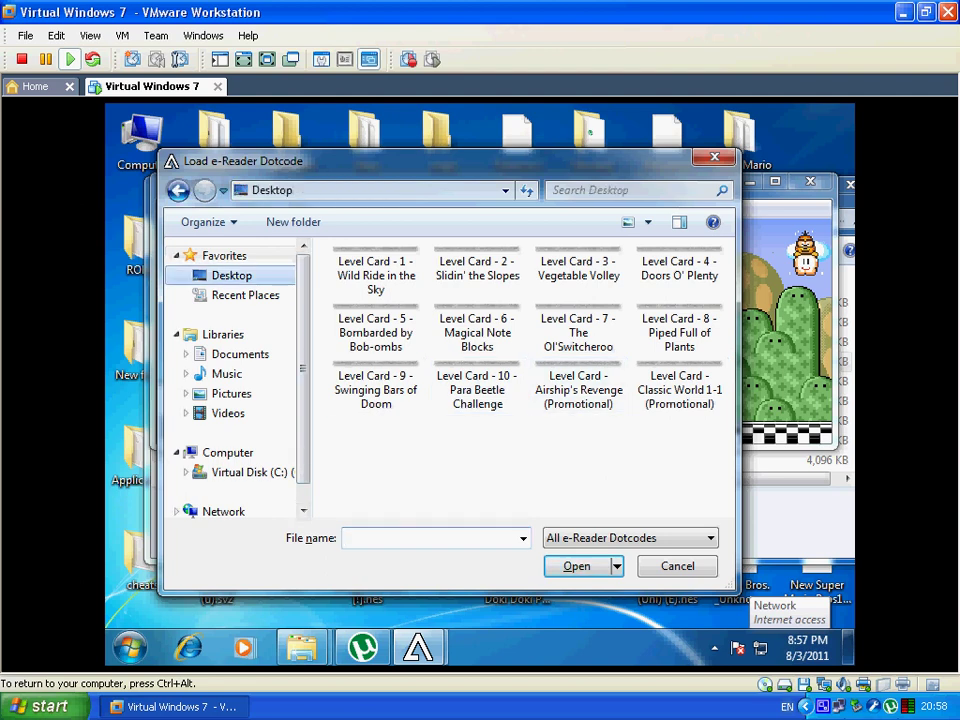
scroll(530, 300, "down", 5)
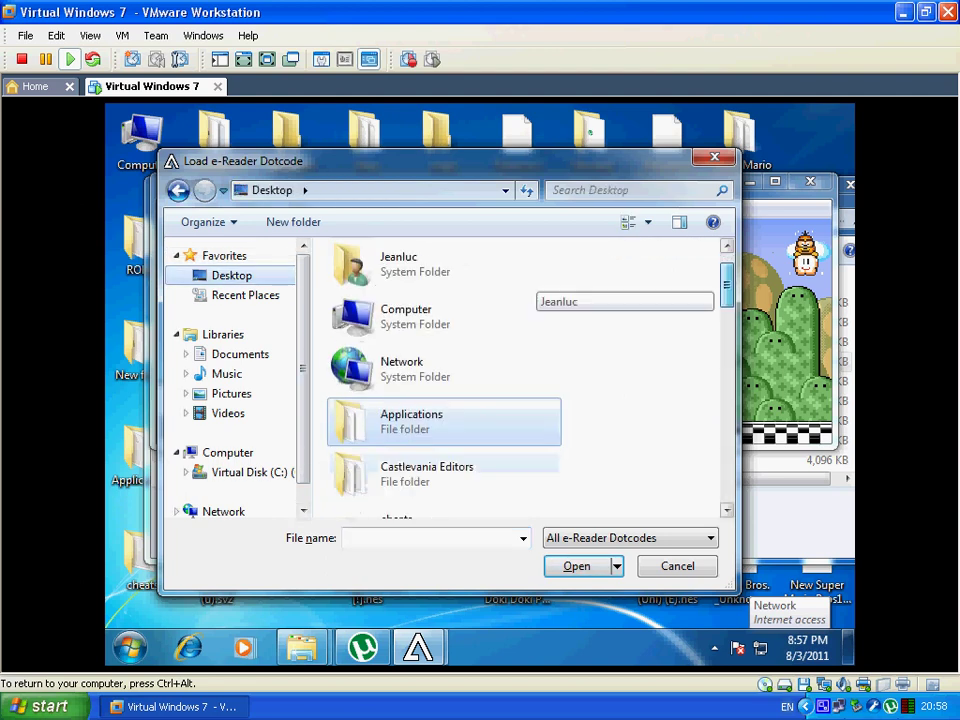
scroll(530, 300, "down", 3)
scroll(530, 300, "up", 6)
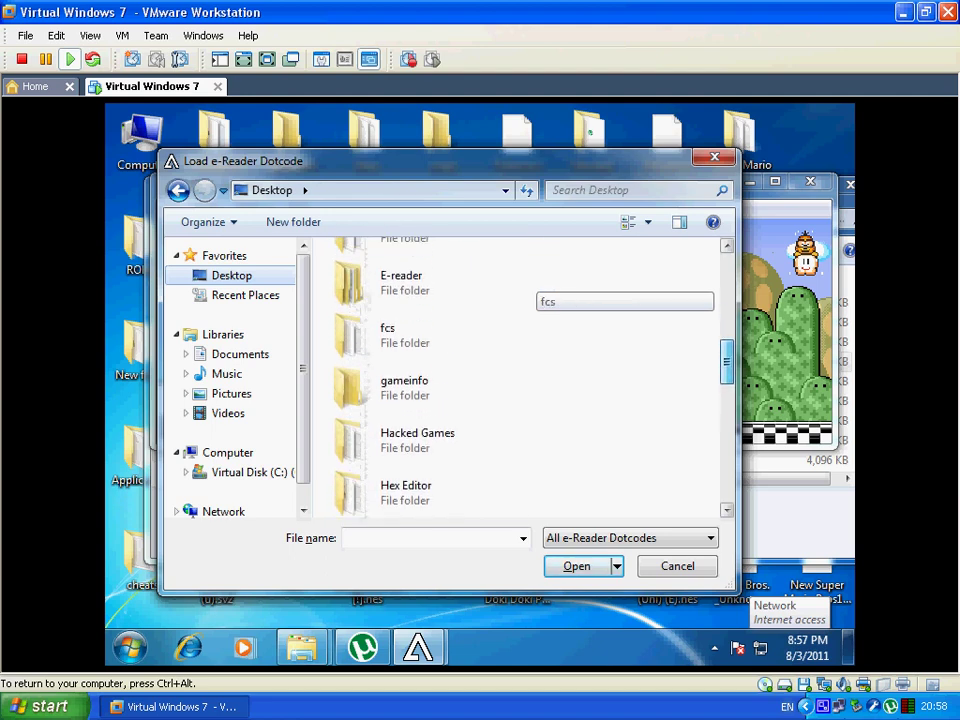
scroll(530, 300, "up", 1)
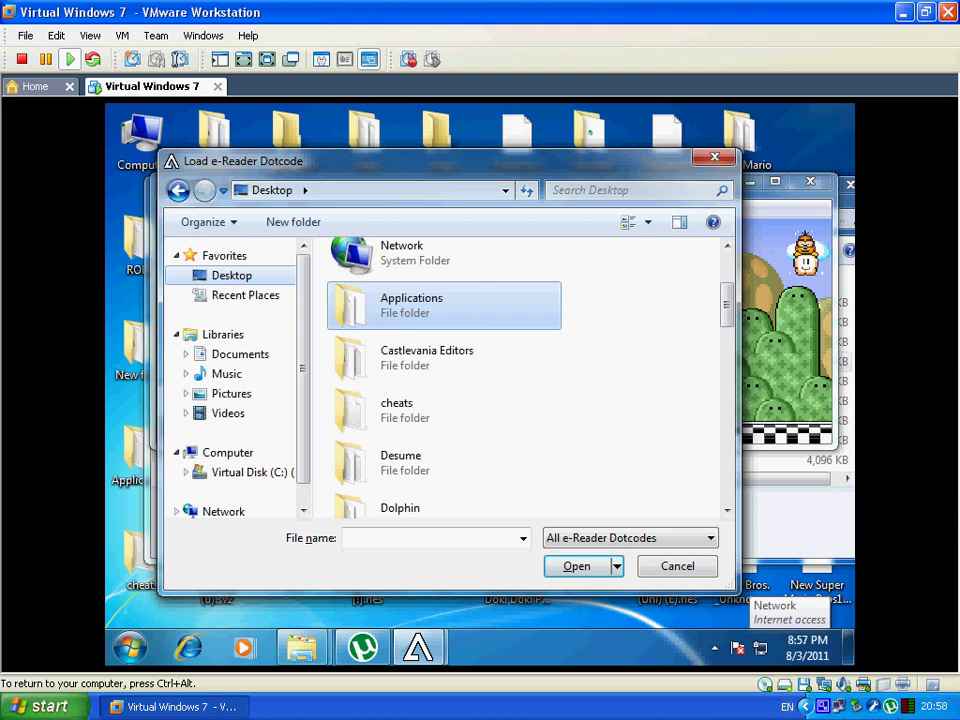
double_click(450, 305)
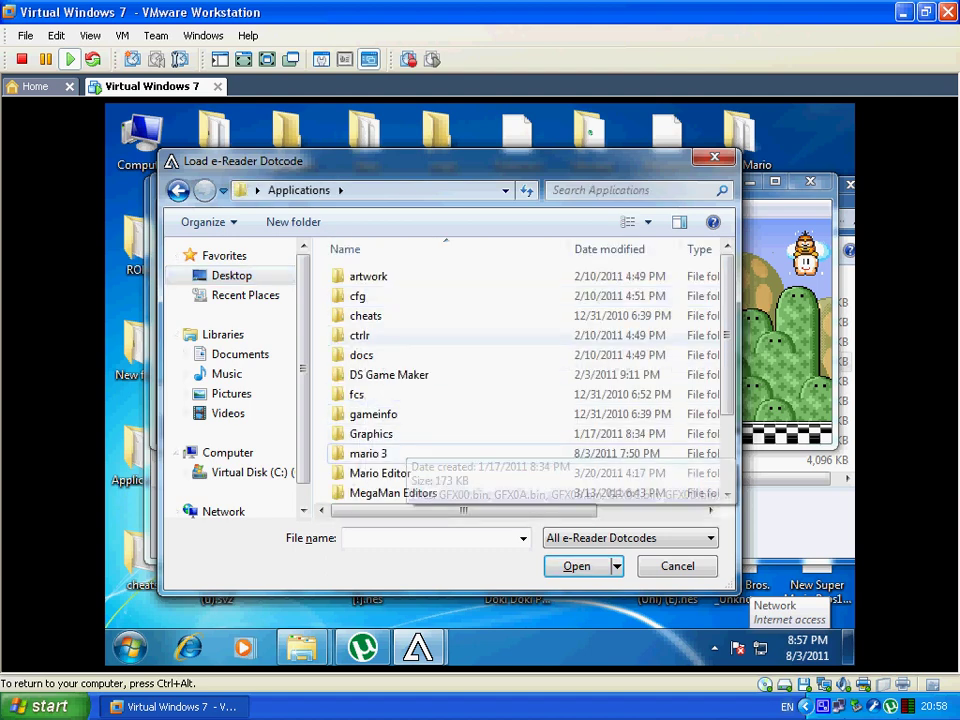
double_click(368, 453)
double_click(396, 276)
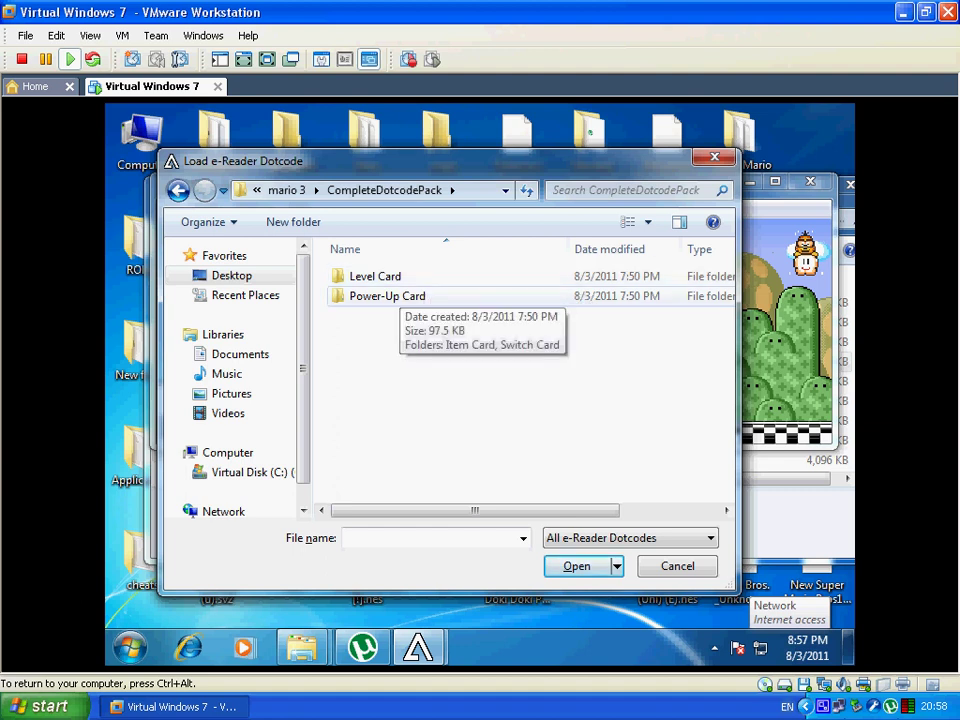
Step: Load the Power Up Card - P-Wing dotcode from the Item Card folder inside Power-Up Card
double_click(387, 296)
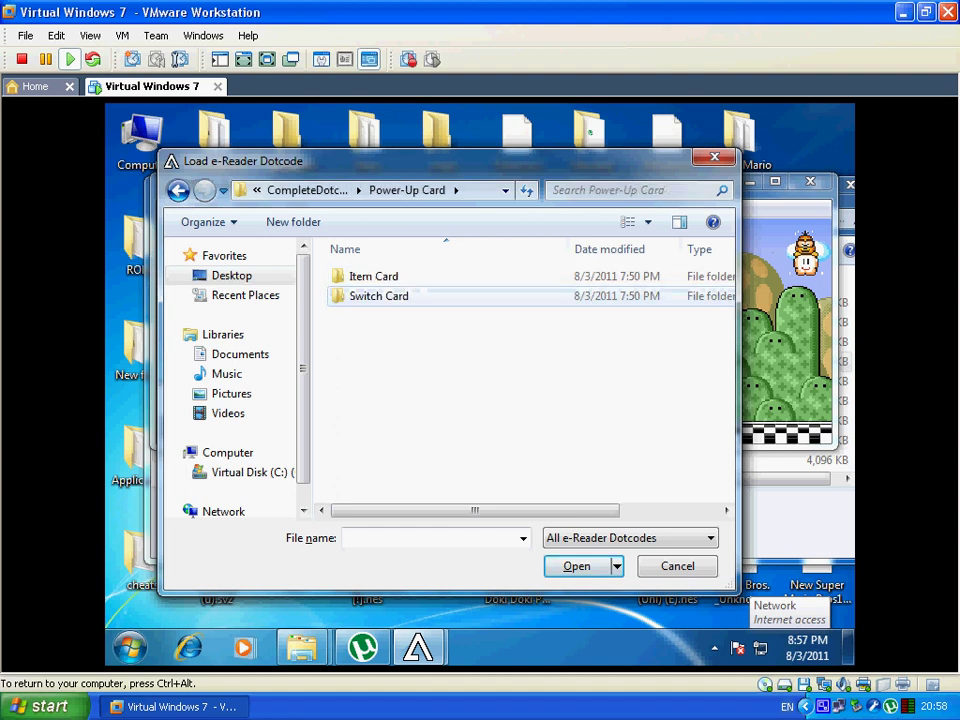
double_click(373, 276)
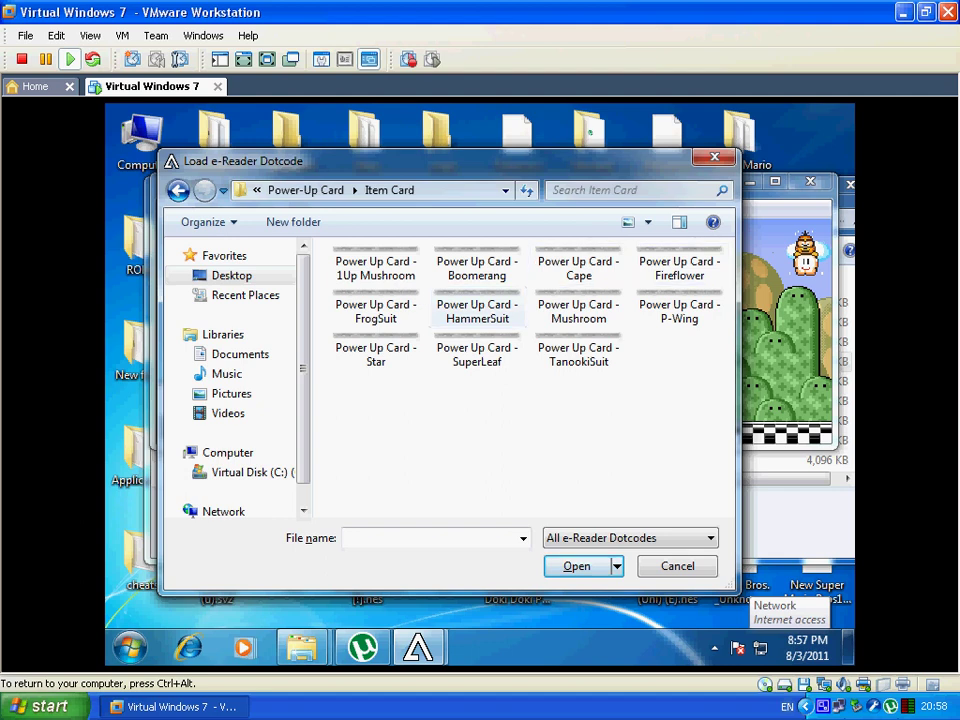
left_click(680, 311)
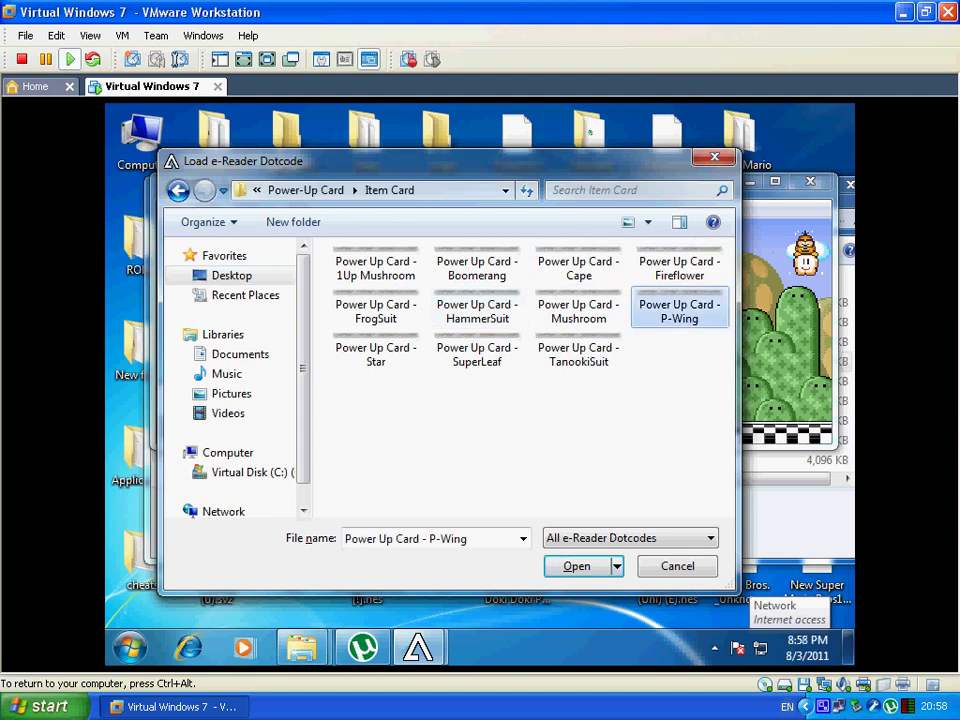
left_click(577, 566)
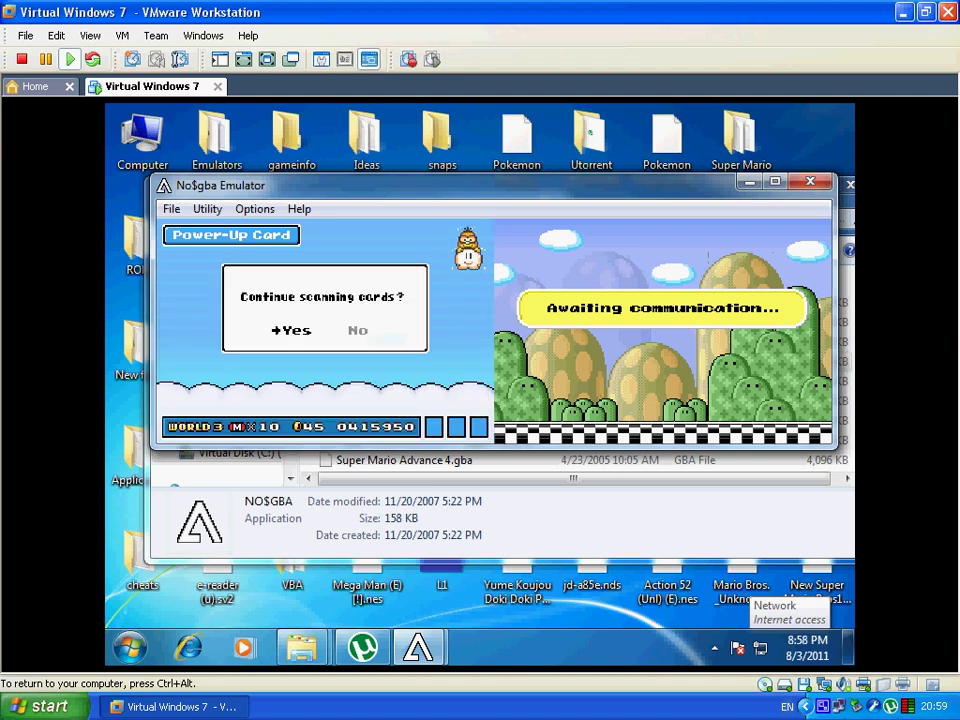
Step: Continue scanning with the Power Up Card - HammerSuit dotcode and return to the world map
key("z")
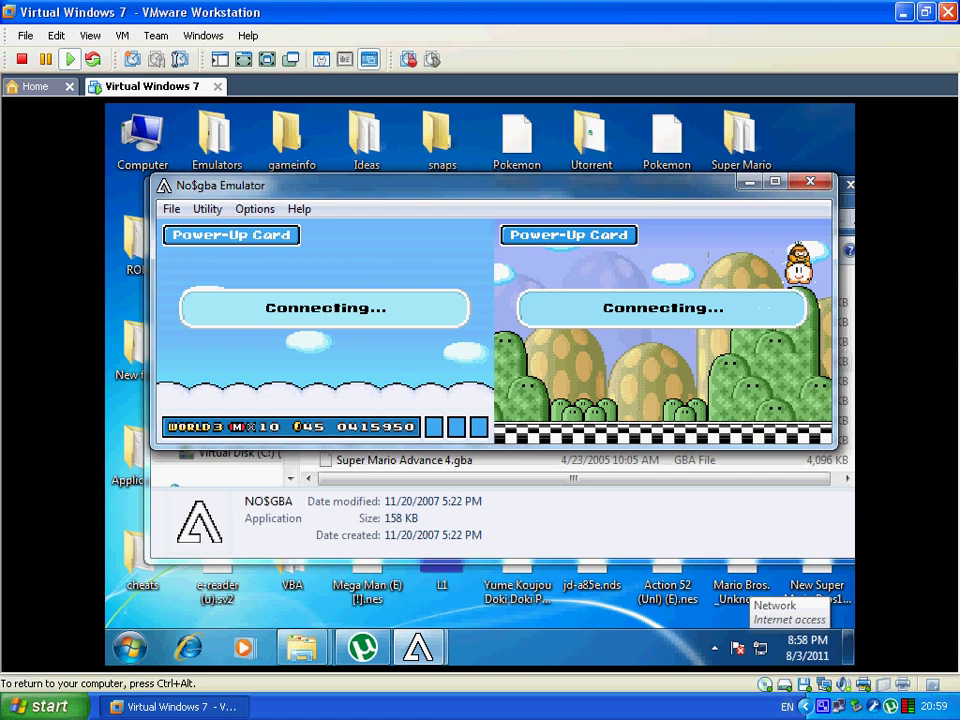
left_click(171, 209)
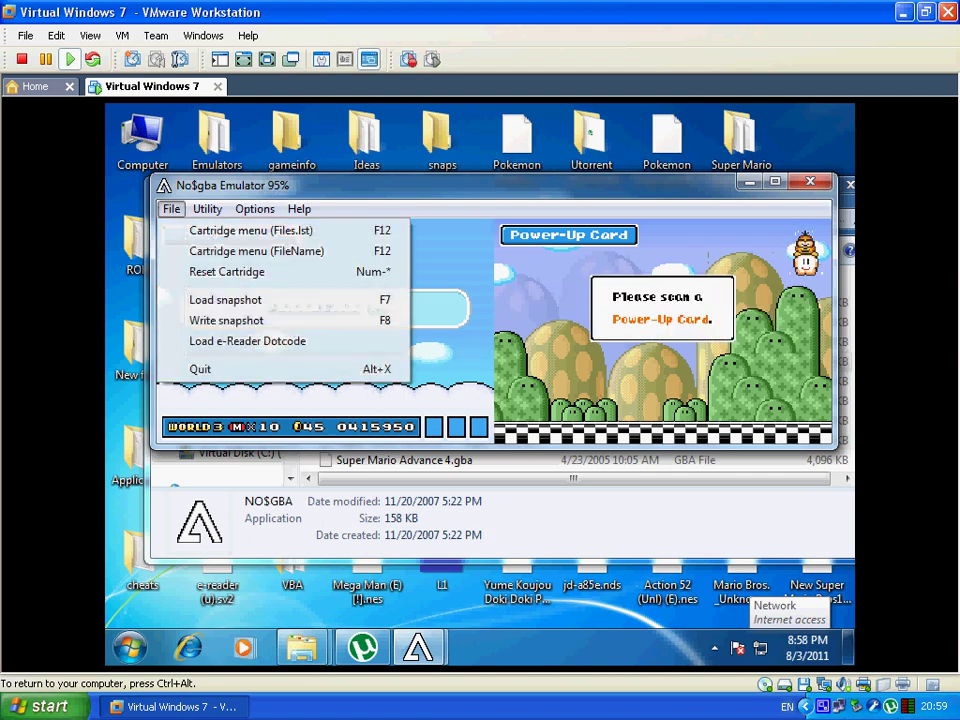
key("Return")
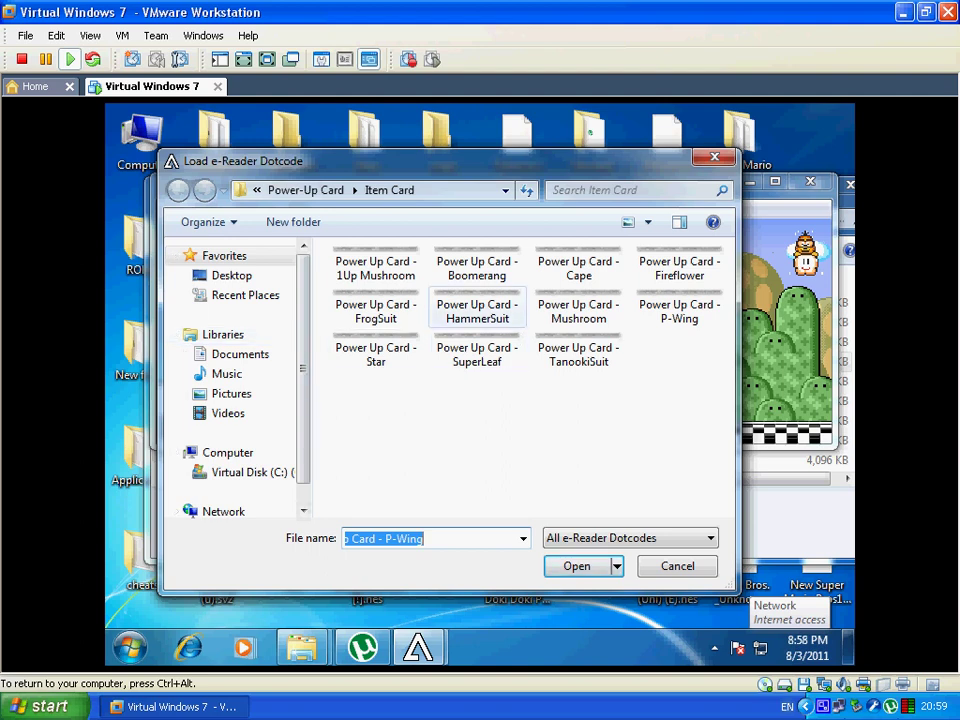
left_click(478, 310)
key("Return")
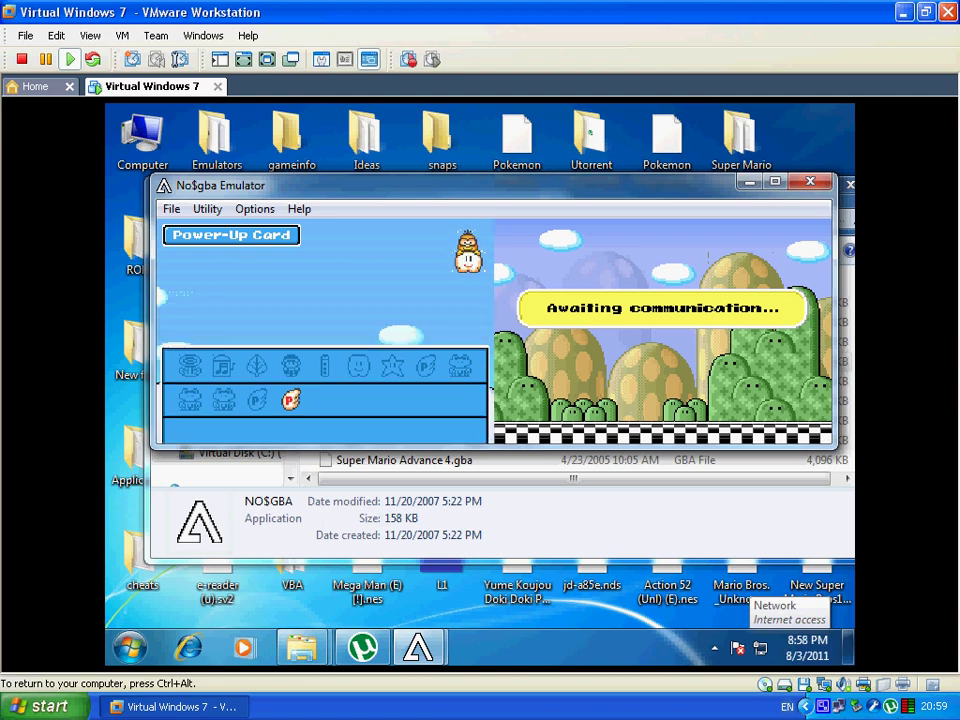
key("Right")
key("z")
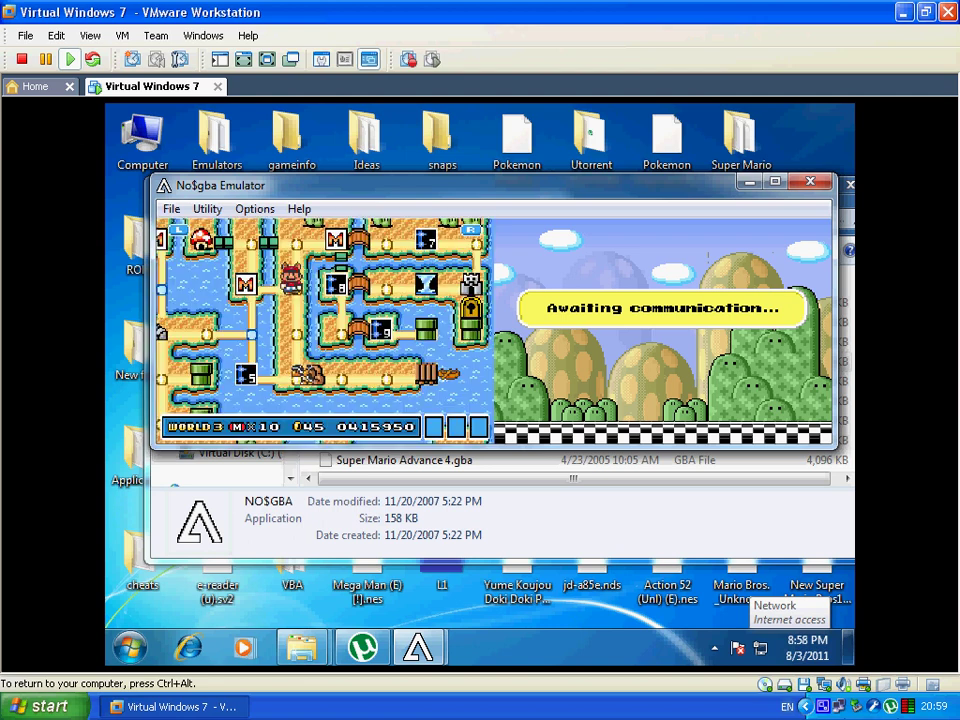
Step: Reconnect for another Power-Up Card, load the HammerSuit dotcode again and return to the world map
key("a")
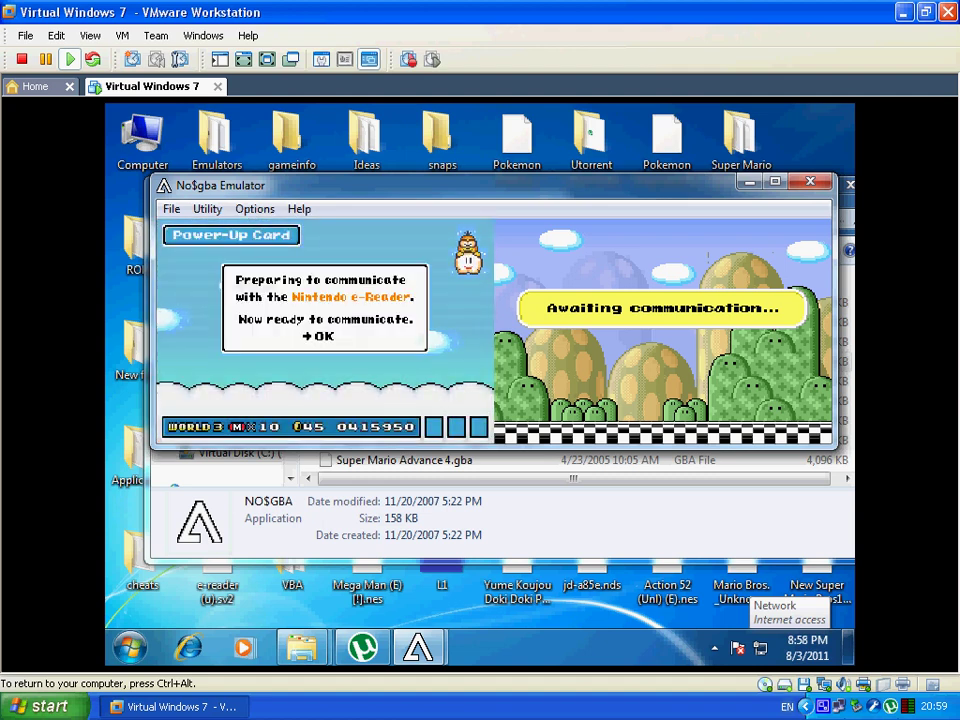
key("x")
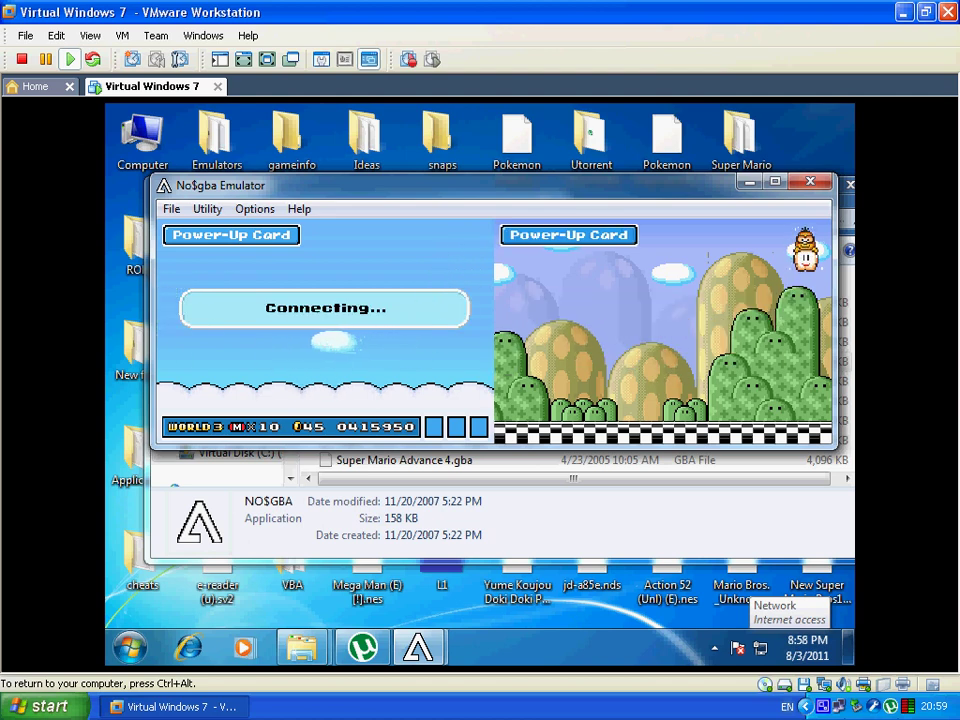
left_click(172, 209)
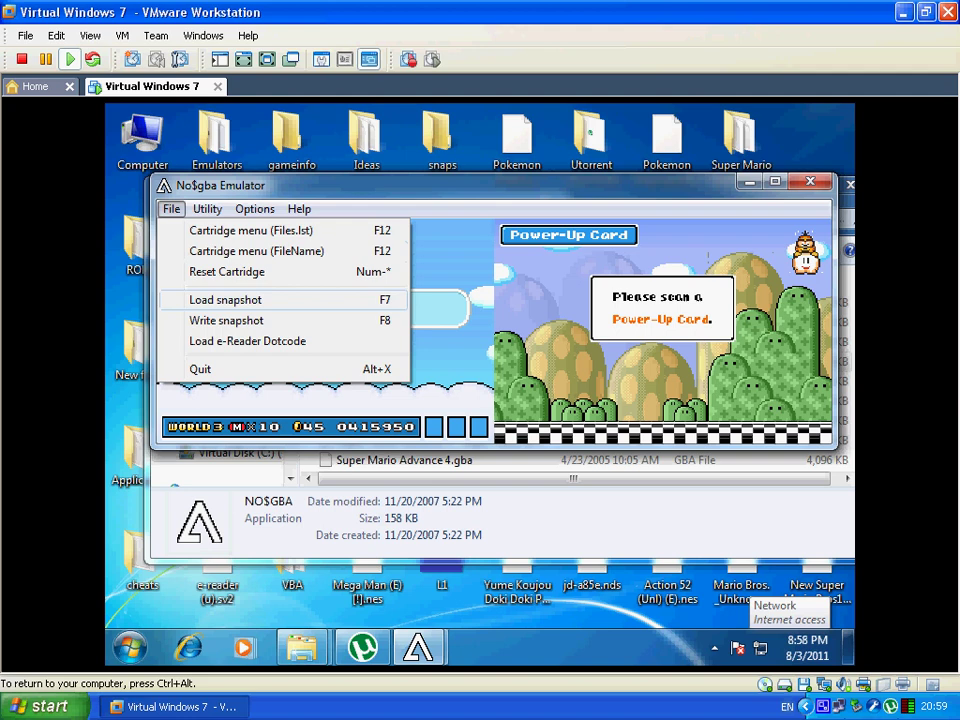
key("Down")
key("Down")
key("Return")
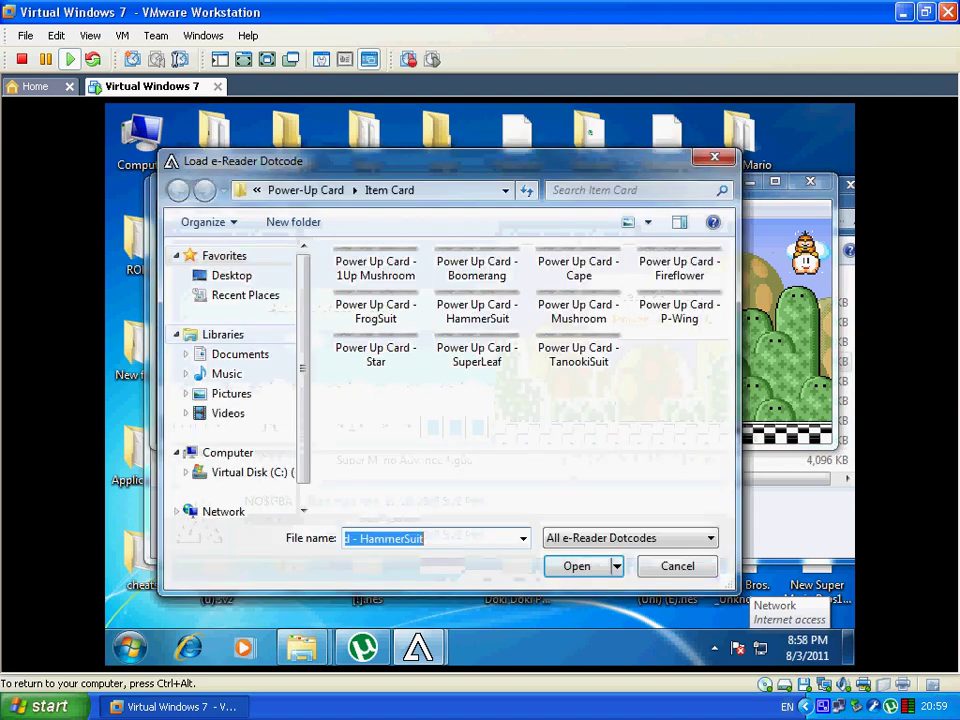
key("Up")
key("Return")
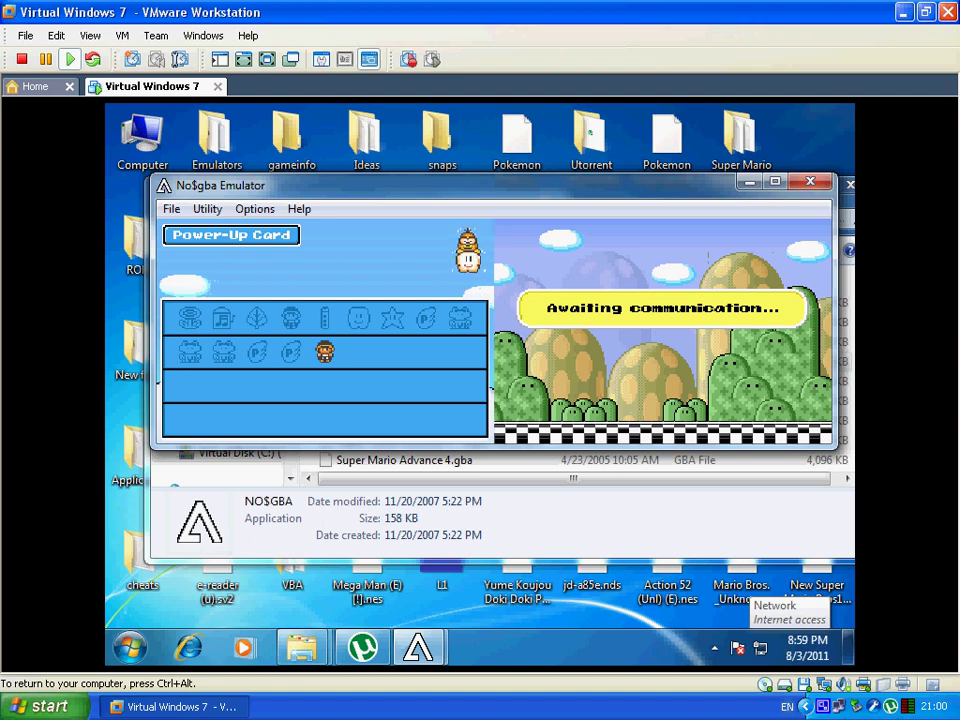
key("x")
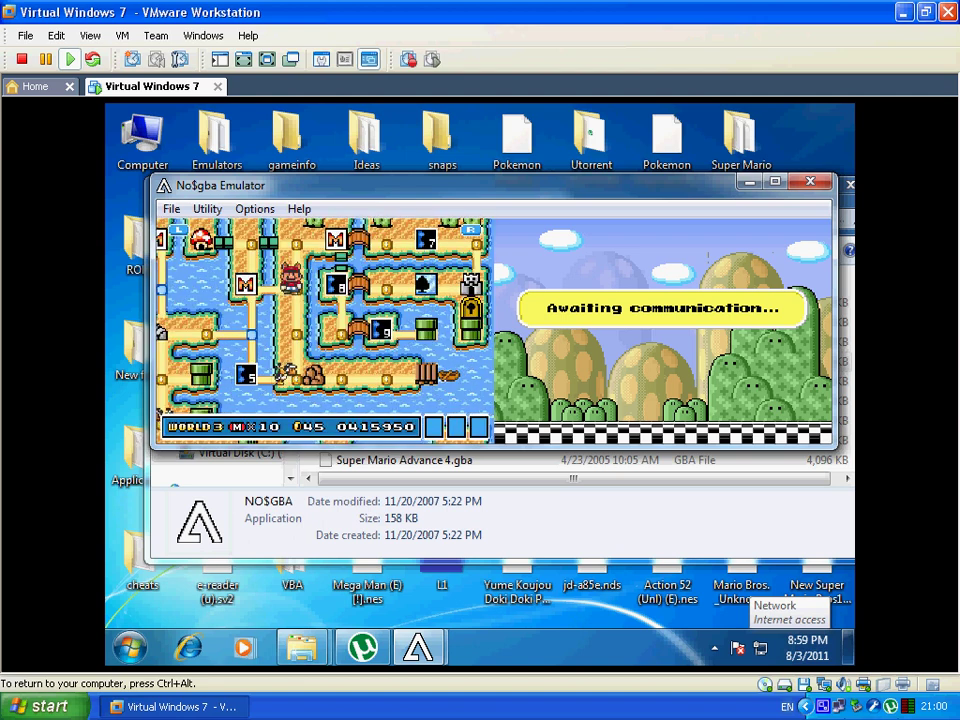
Step: Use a P-Wing from the item inventory on Mario and clear level 7 of World 3
key("z")
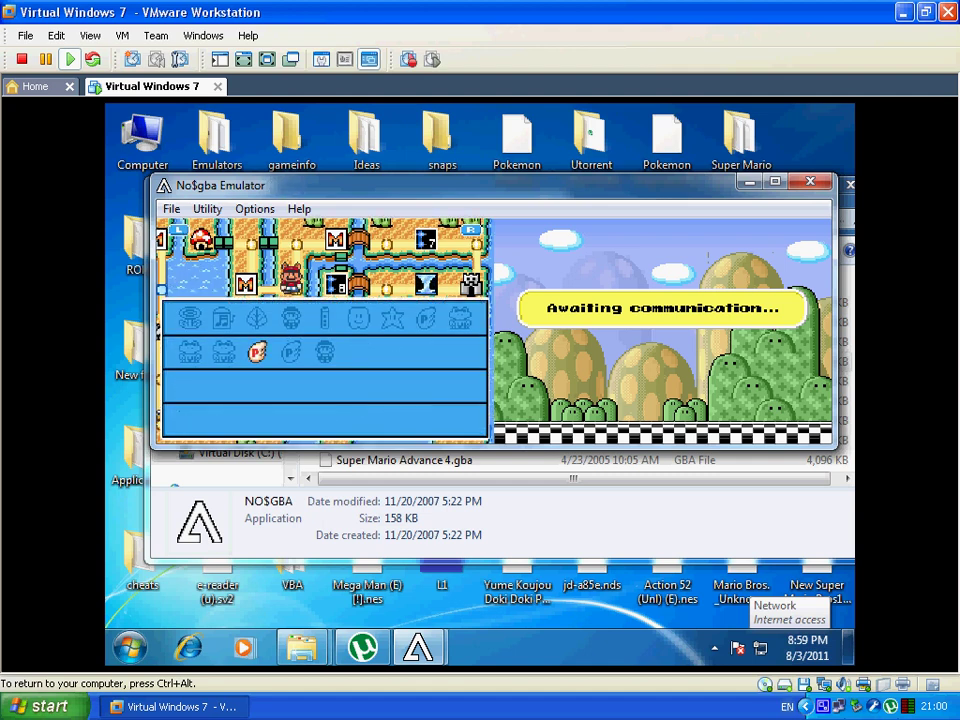
key("z")
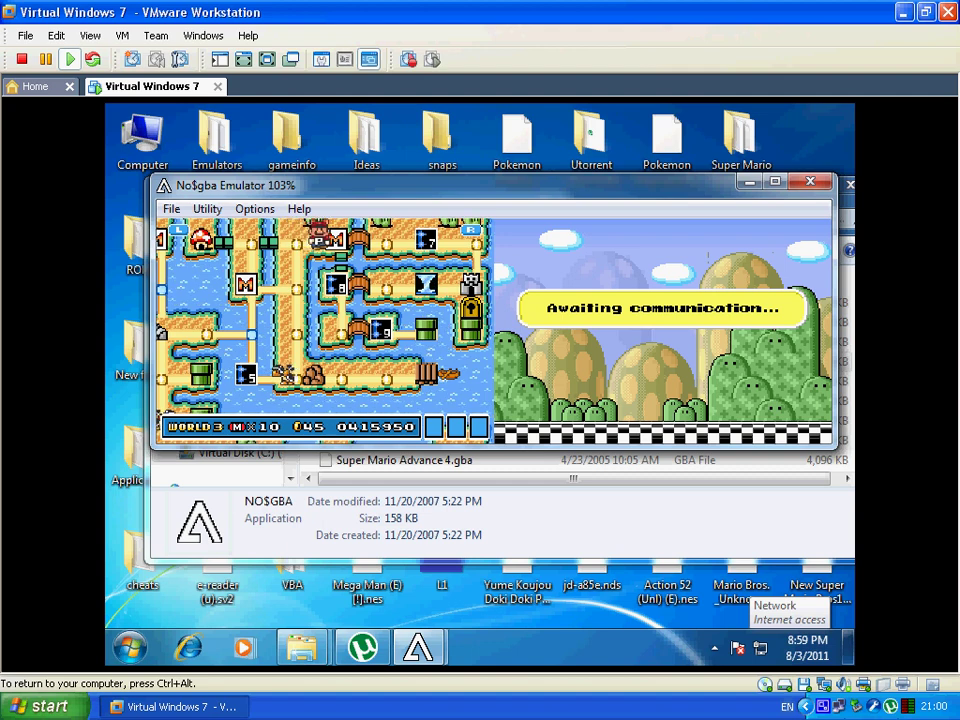
key("x")
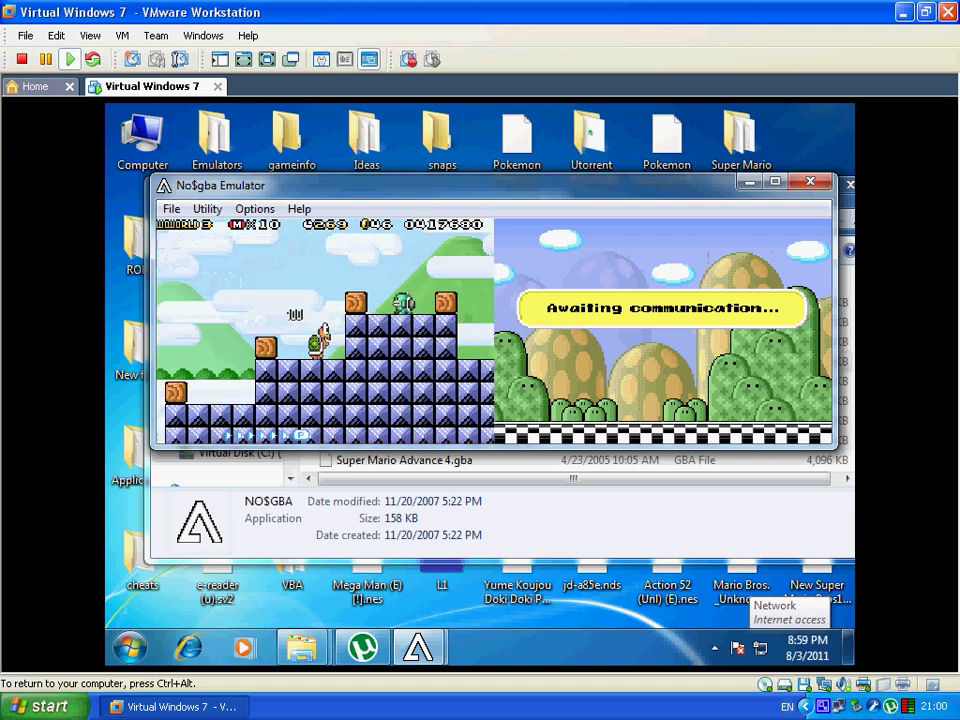
key("Right")
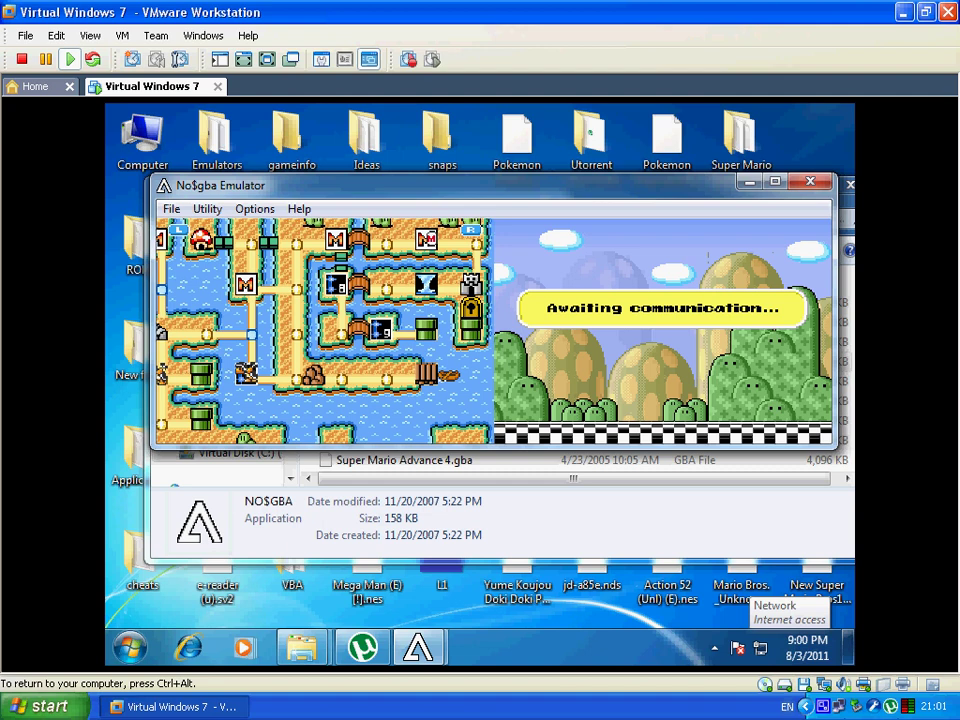
Step: Save and quit the World 3 game, and open the Level Card file from the file selection
key("Return")
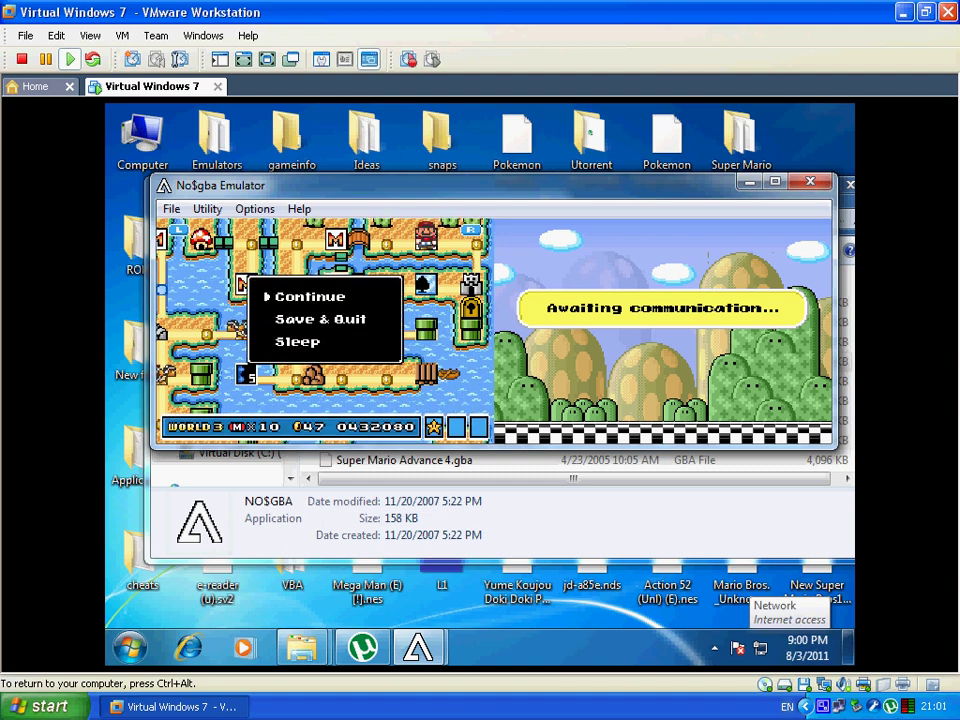
key("Return")
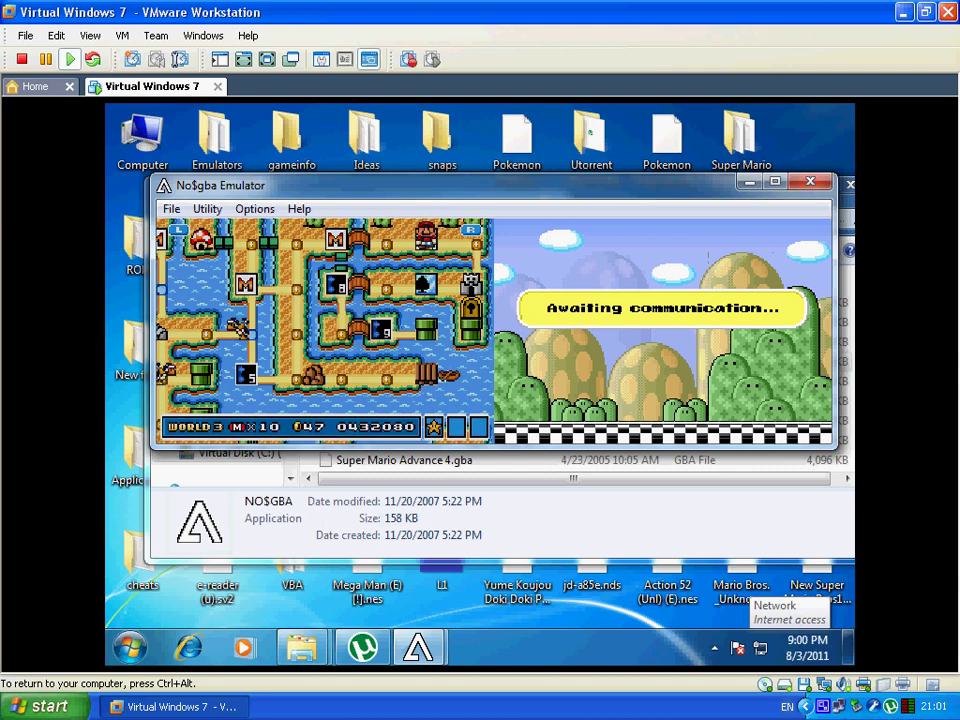
key("Return")
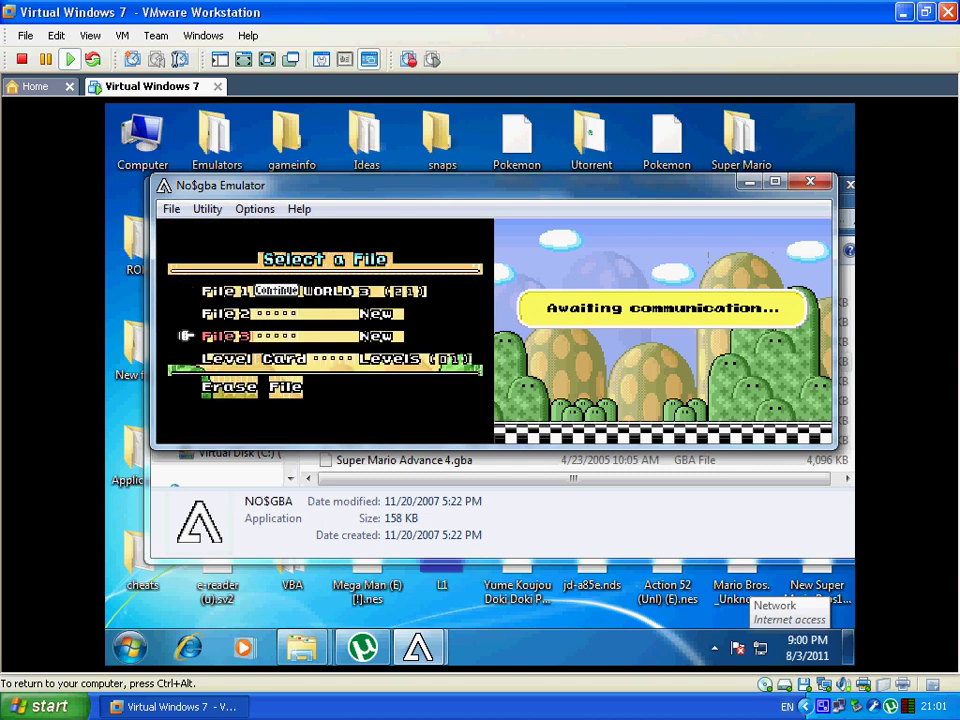
key("Down")
key("Return")
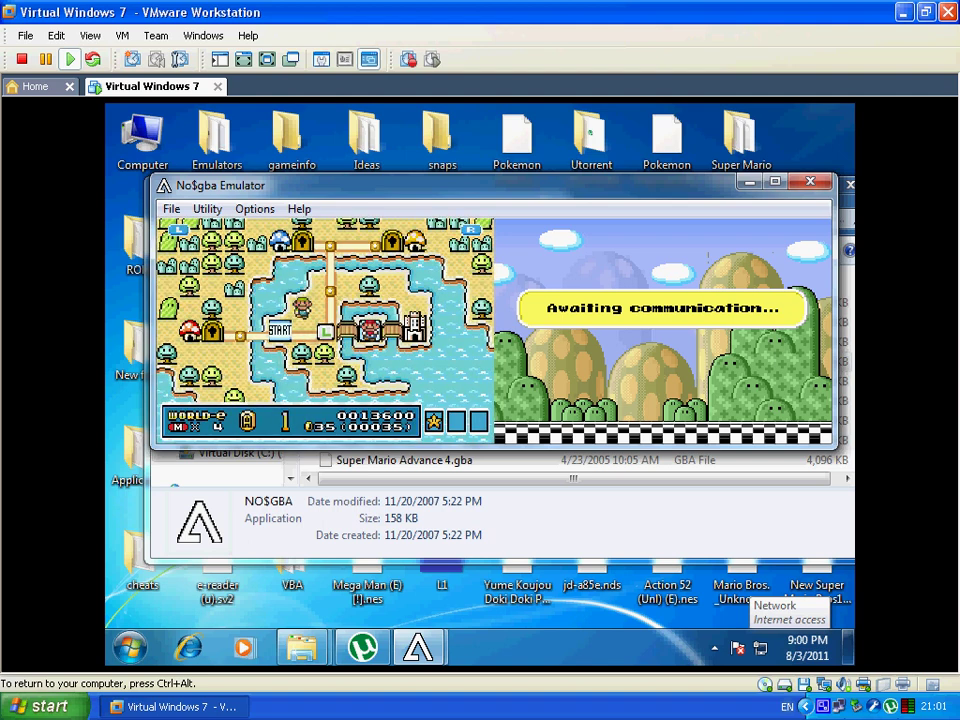
Step: Start a Level Card connection from the World-e map to the Card e-Reader
key("x")
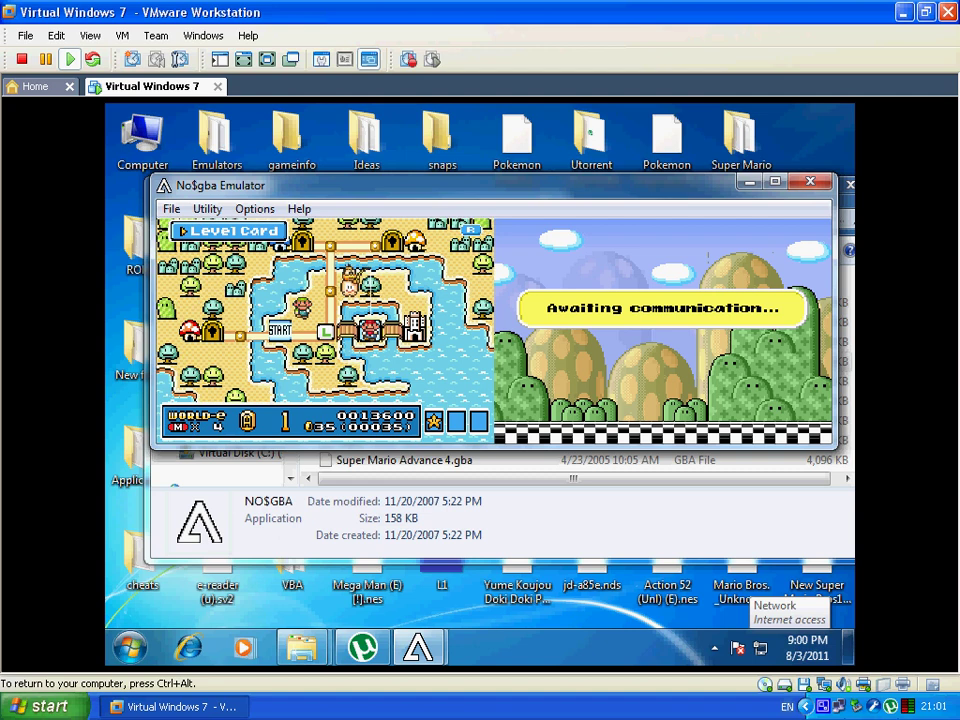
key("x")
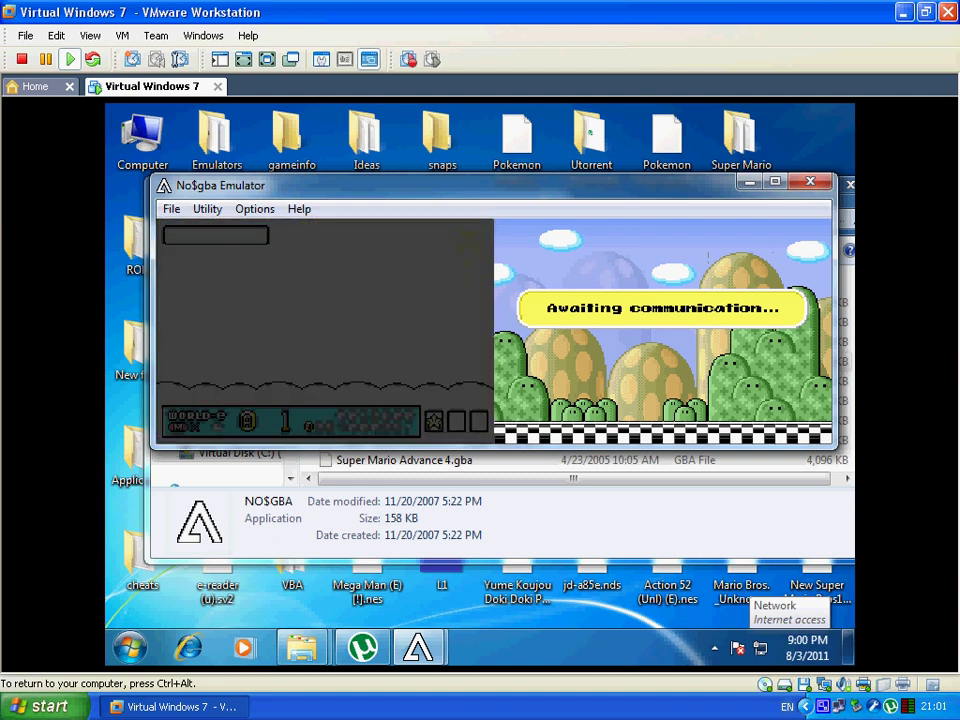
key("x")
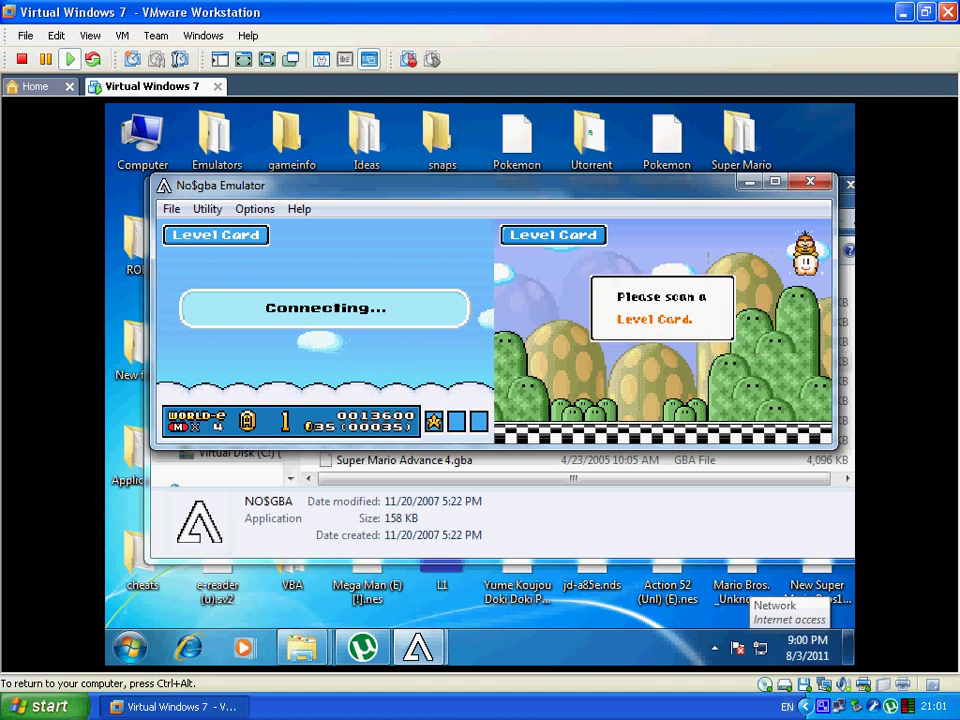
Step: Load the e-Reader dotcode Level Card - 1 - Wild Ride in the Sky from CompleteDotcodePack's Level Card Release folder, under Applications and mario 3
key("alt")
key("Down")
key("Up")
key("Up")
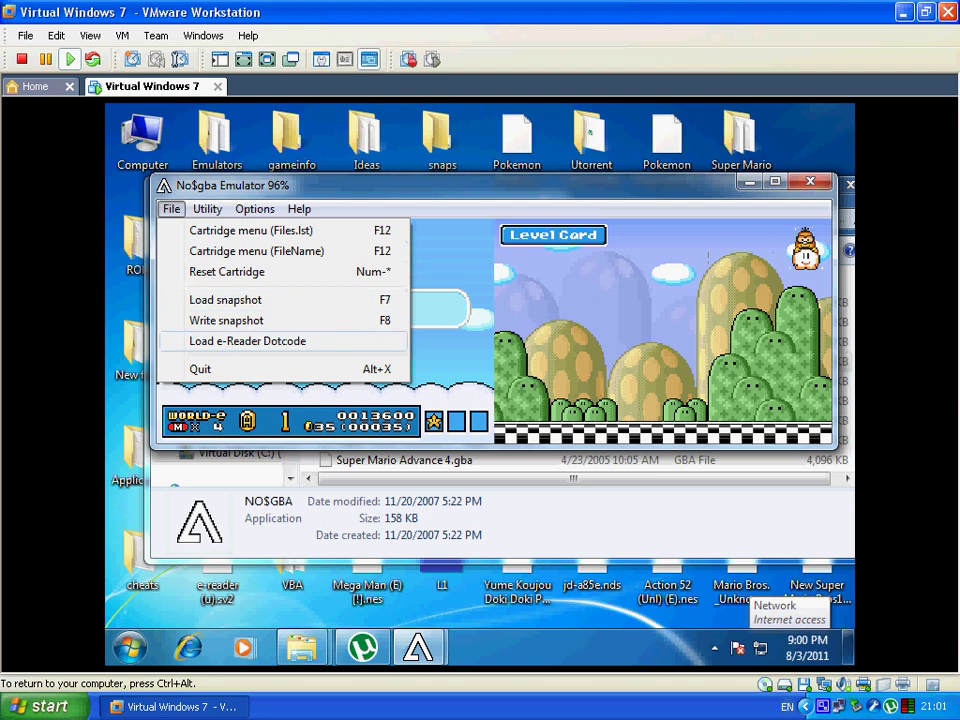
key("Return")
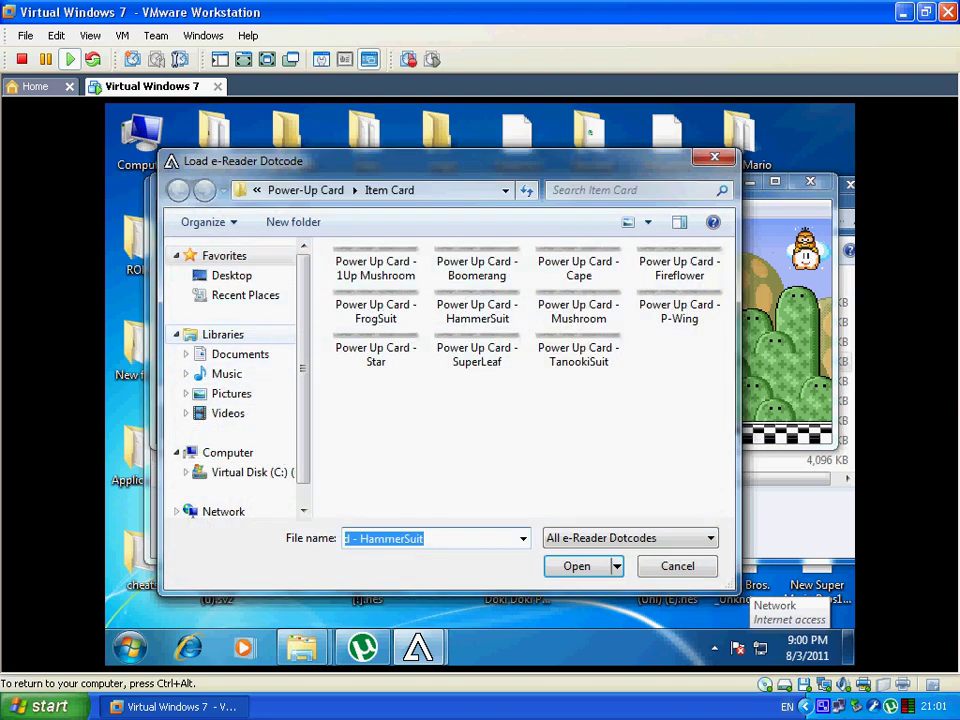
left_click(232, 275)
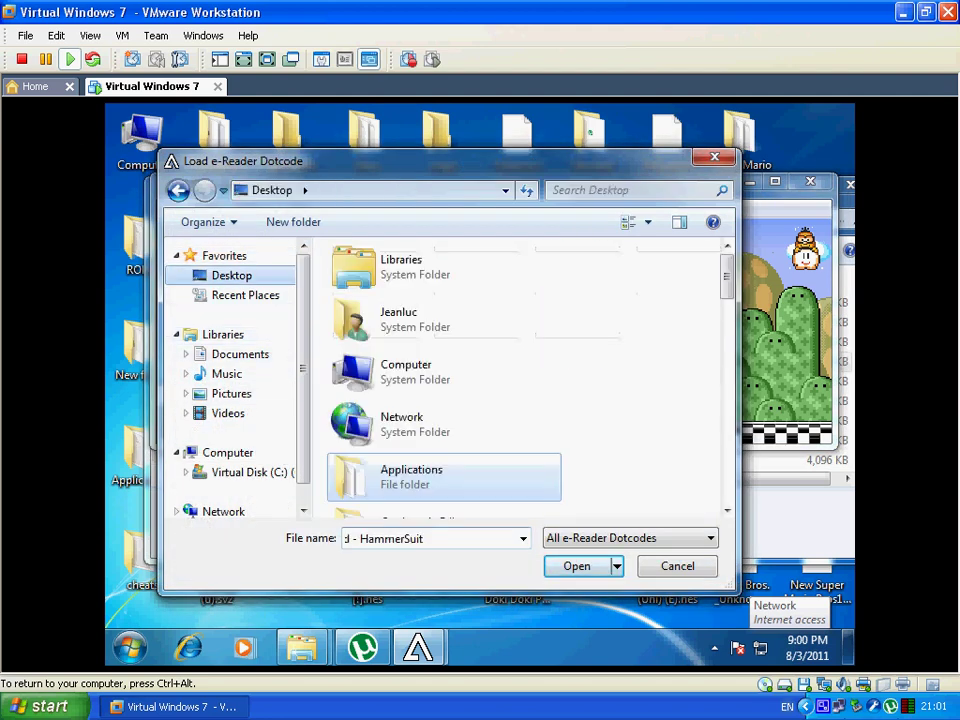
double_click(410, 476)
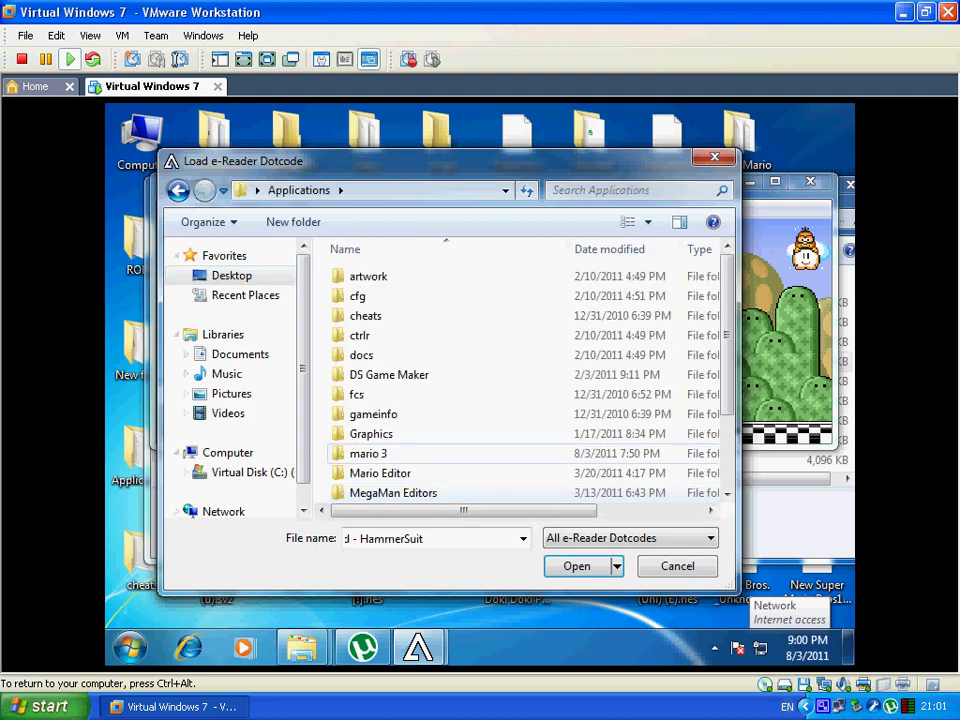
double_click(375, 454)
double_click(385, 277)
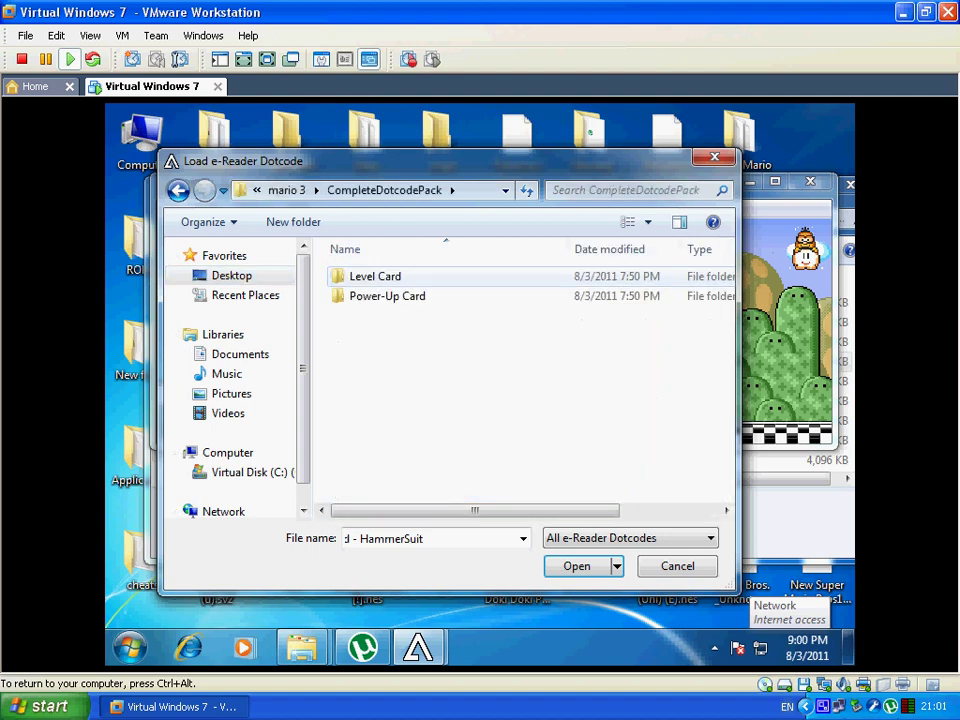
double_click(375, 276)
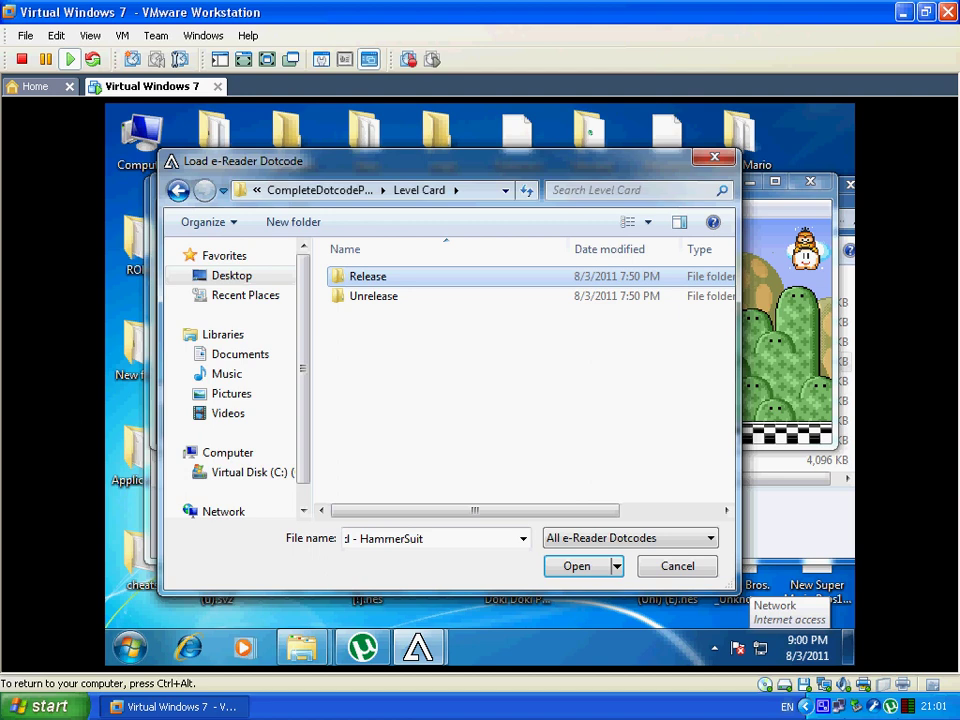
double_click(375, 276)
left_click(376, 272)
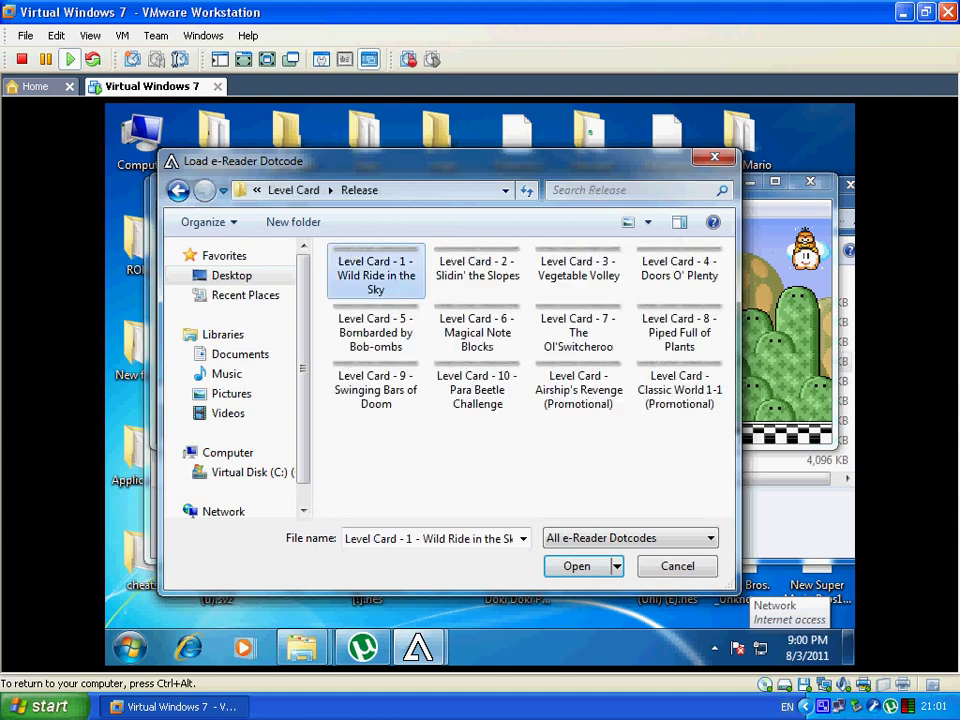
double_click(376, 272)
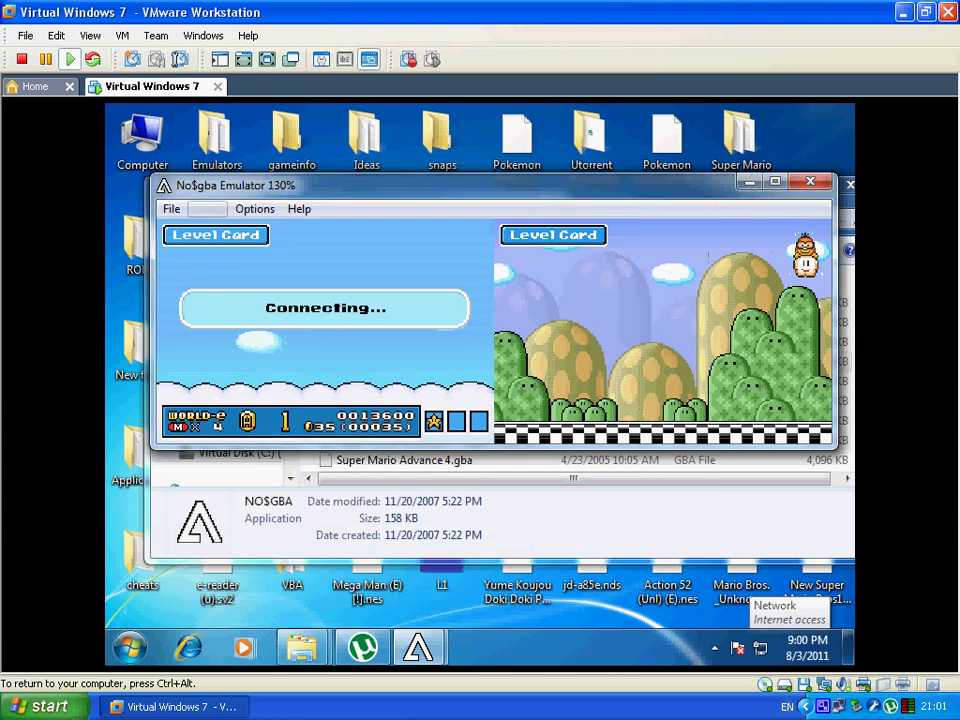
left_click(172, 209)
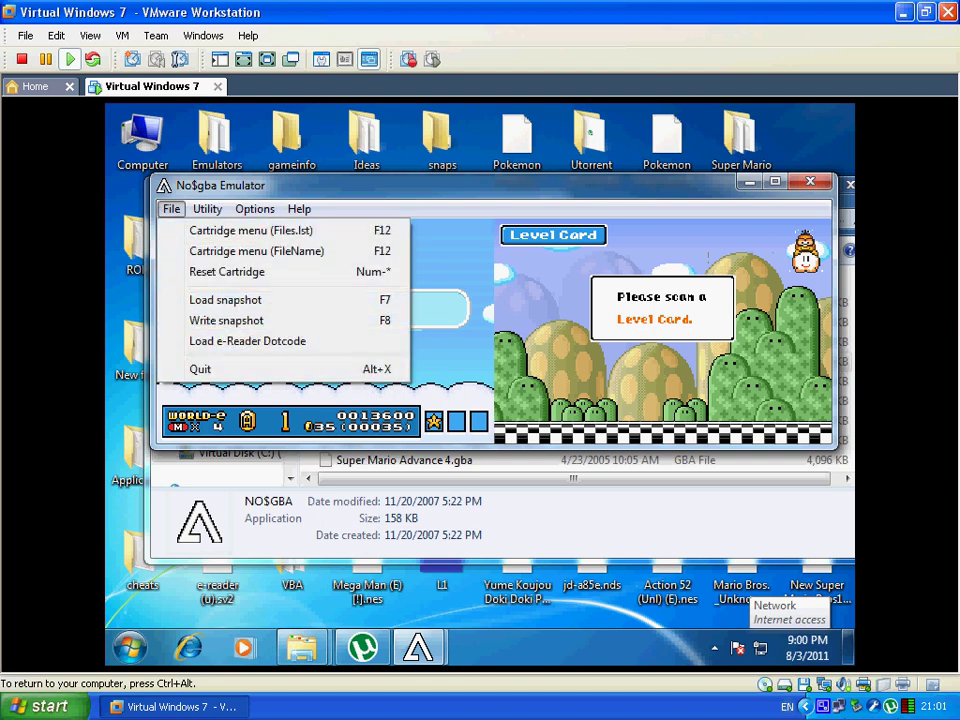
left_click(172, 209)
left_click(172, 209)
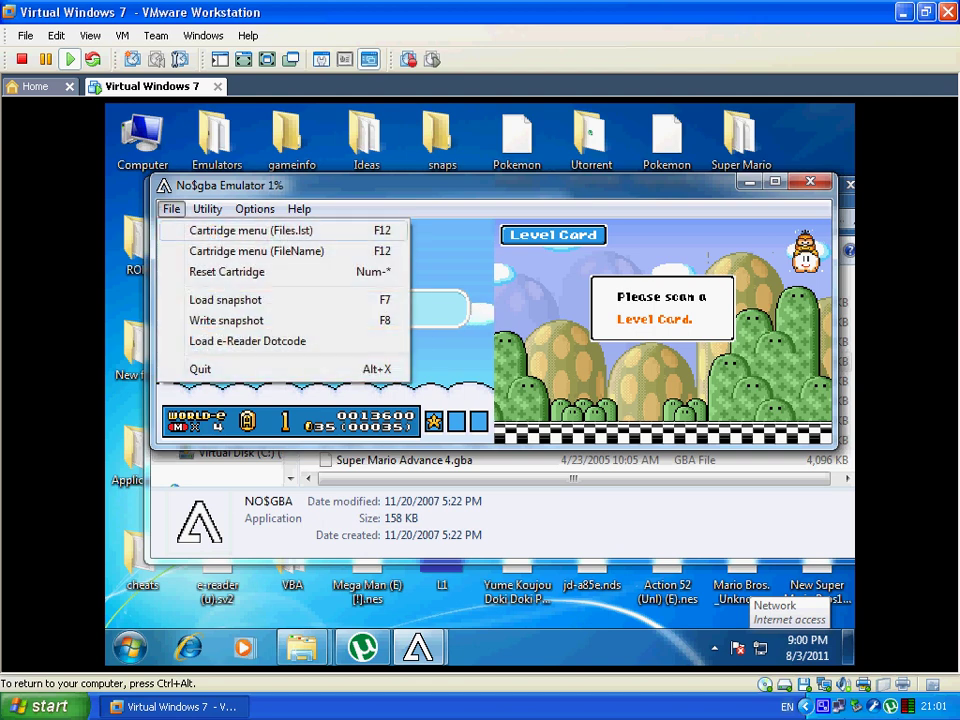
key("Up")
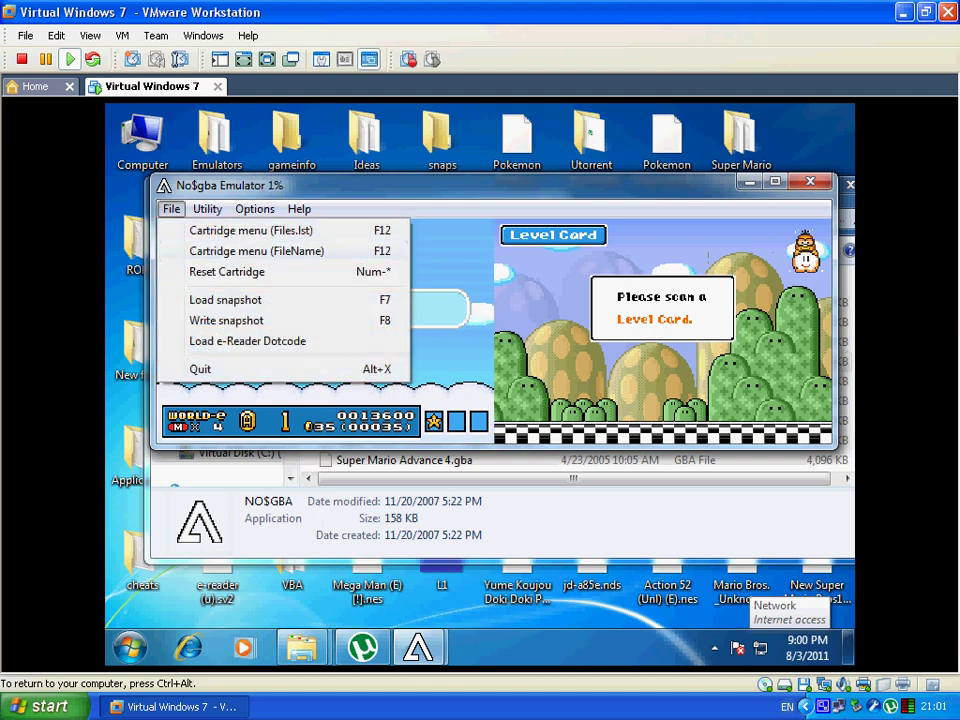
key("Escape")
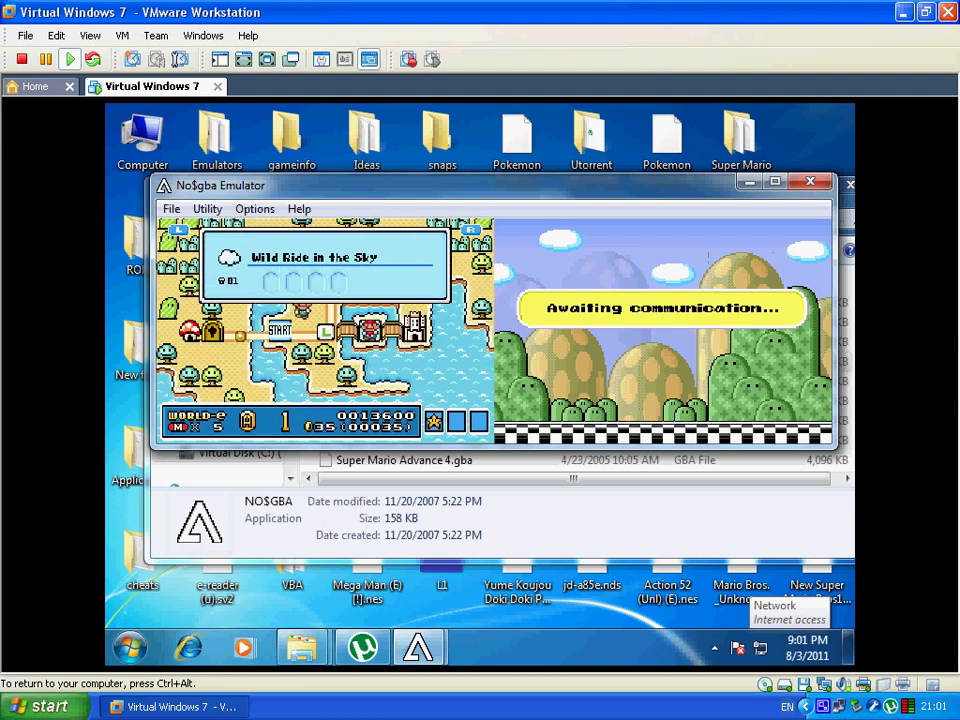
Step: Enter the Wild Ride in the Sky level and try to cross its platforms, collecting the large Advance coin on the way
key("Tab")
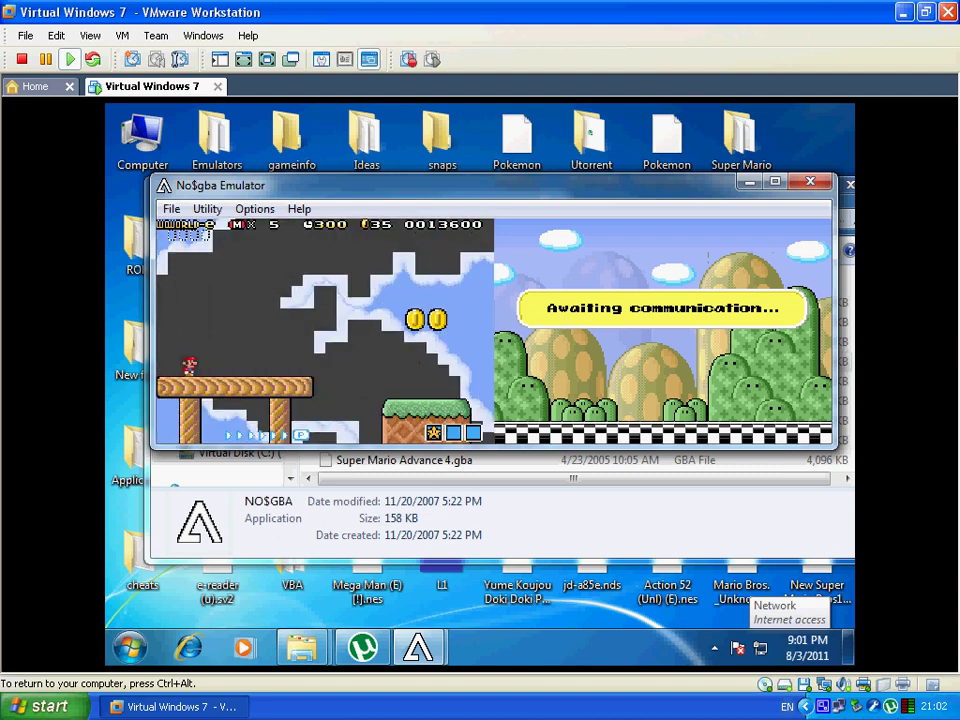
key("Right")
key("Tab")
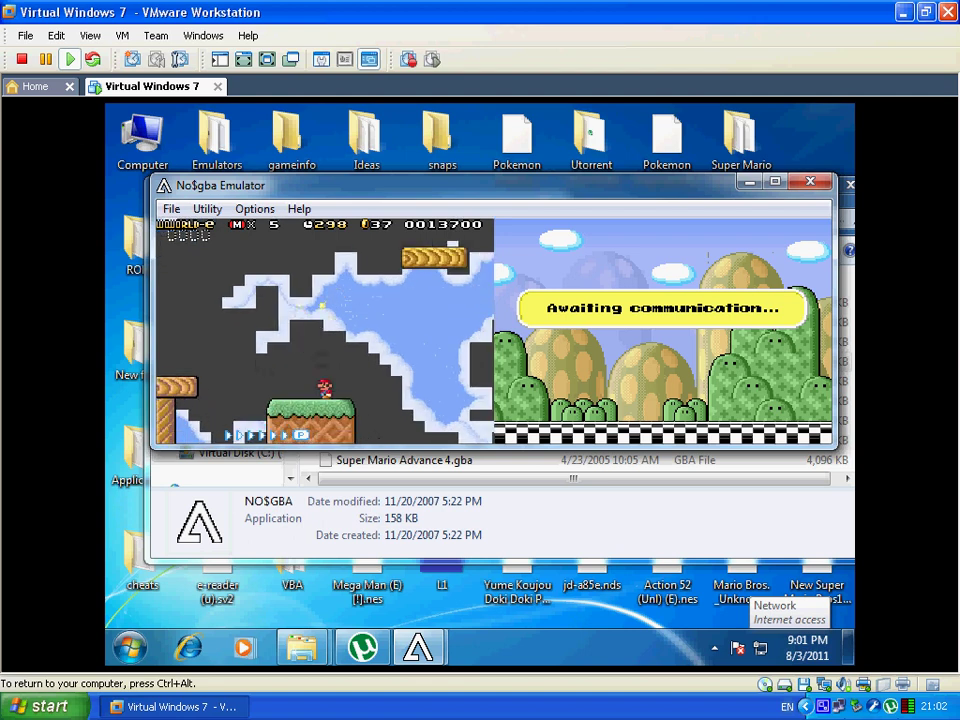
key("Right")
key("Tab")
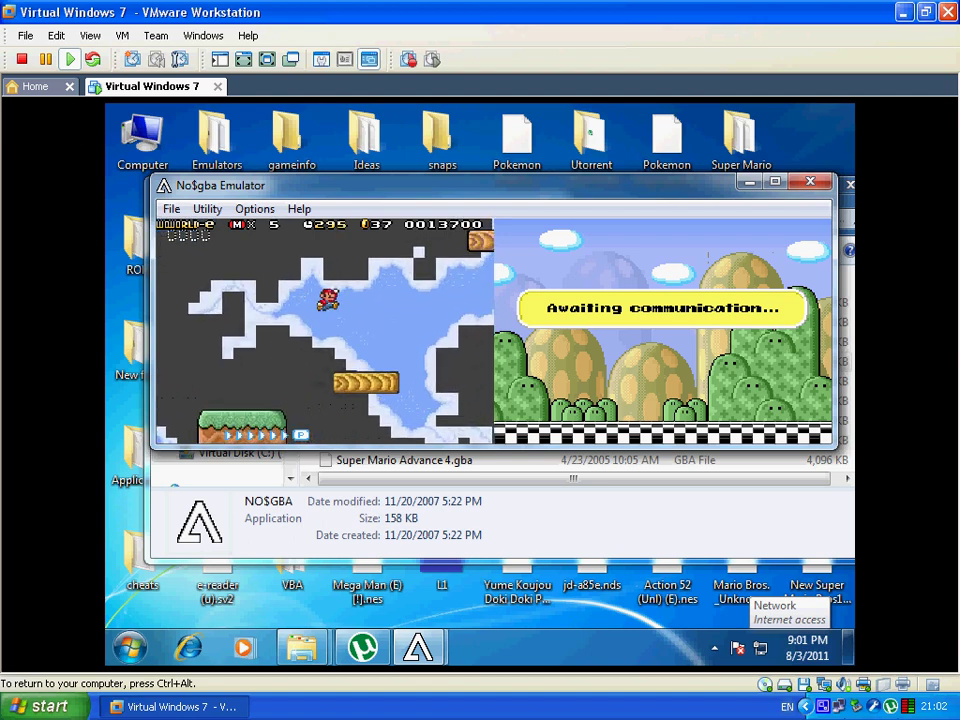
key("Right")
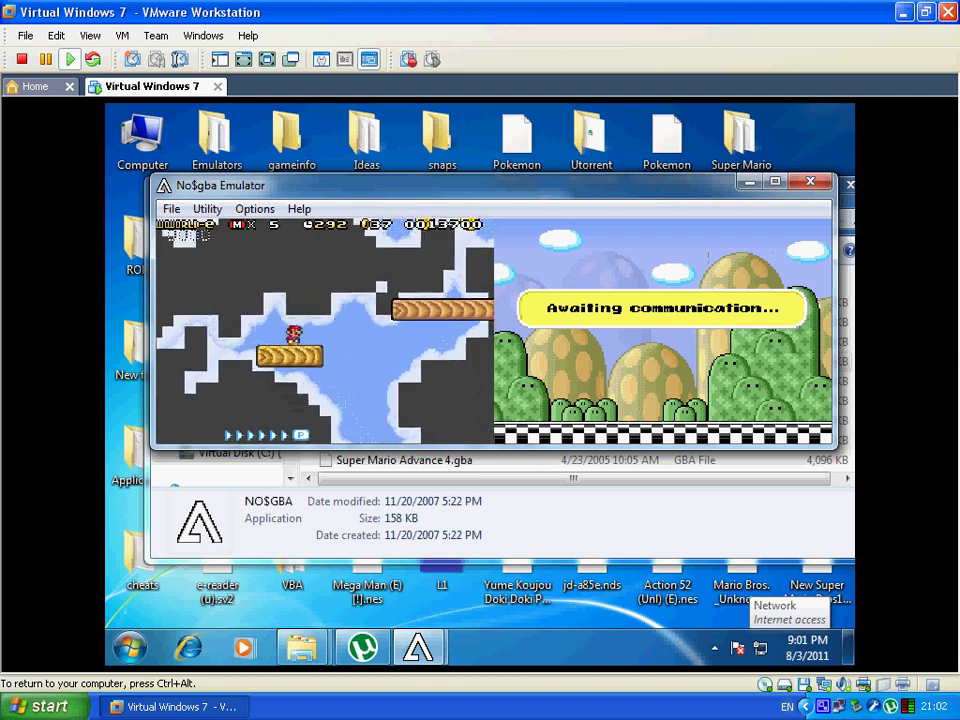
key("Tab")
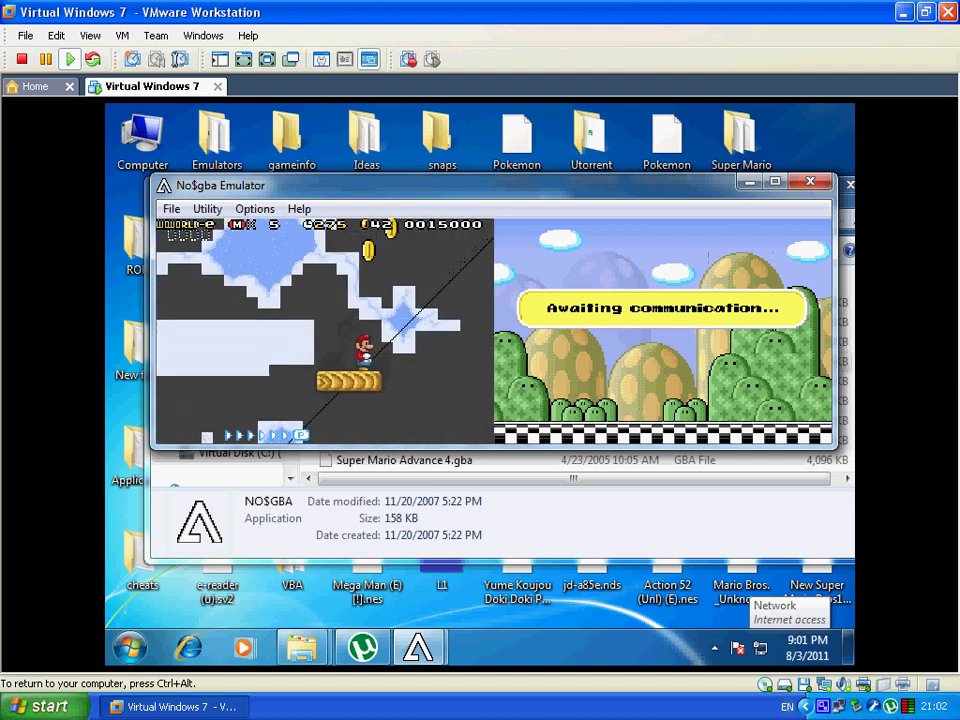
key("Left")
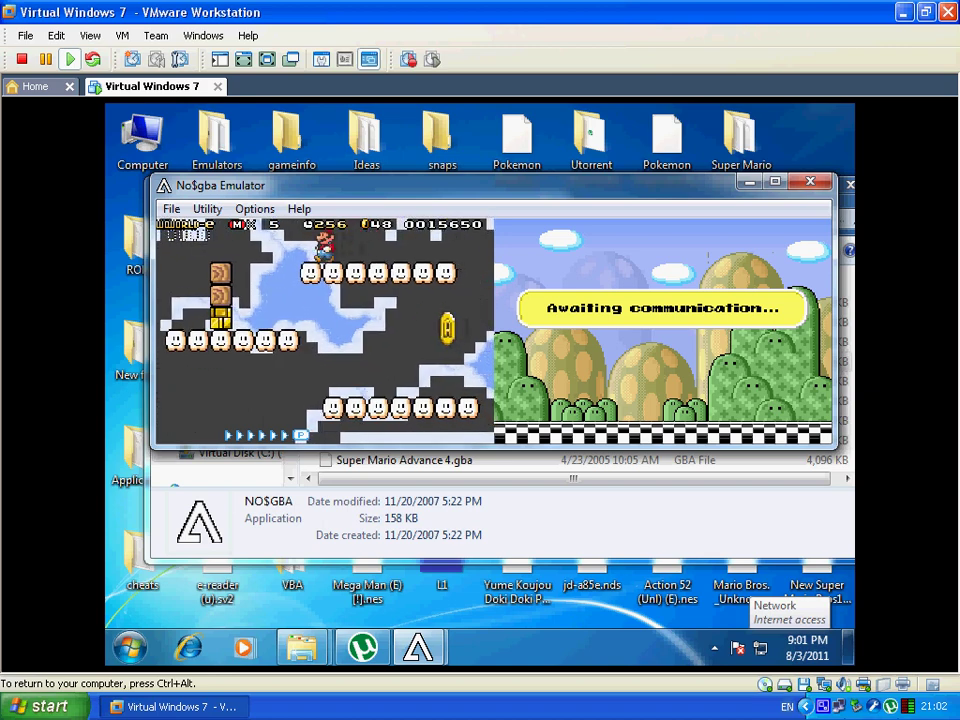
key("Right")
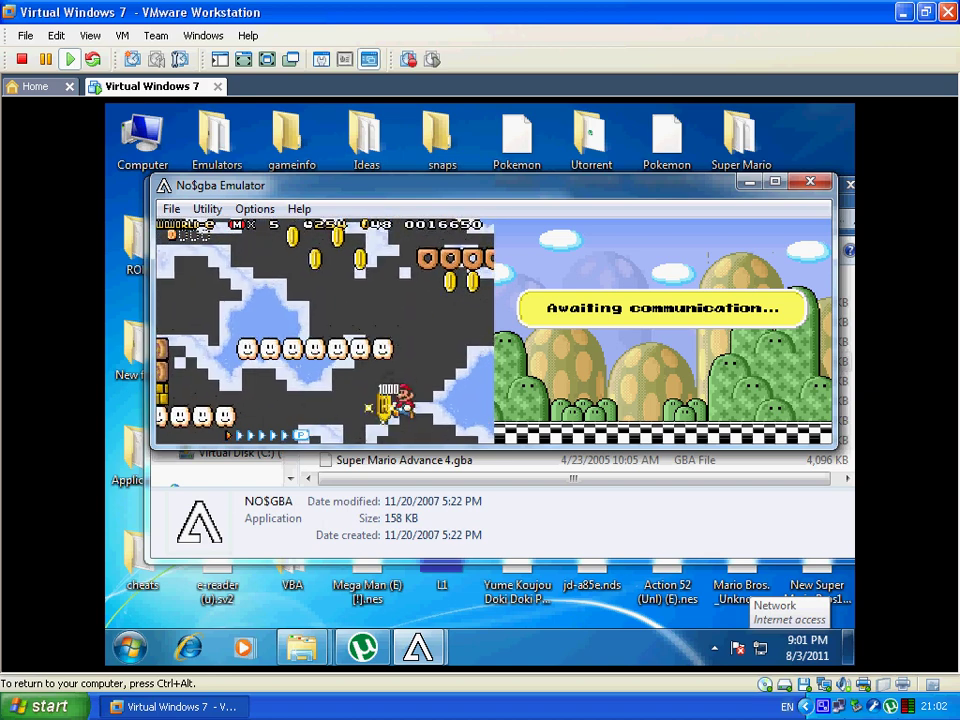
key("Left")
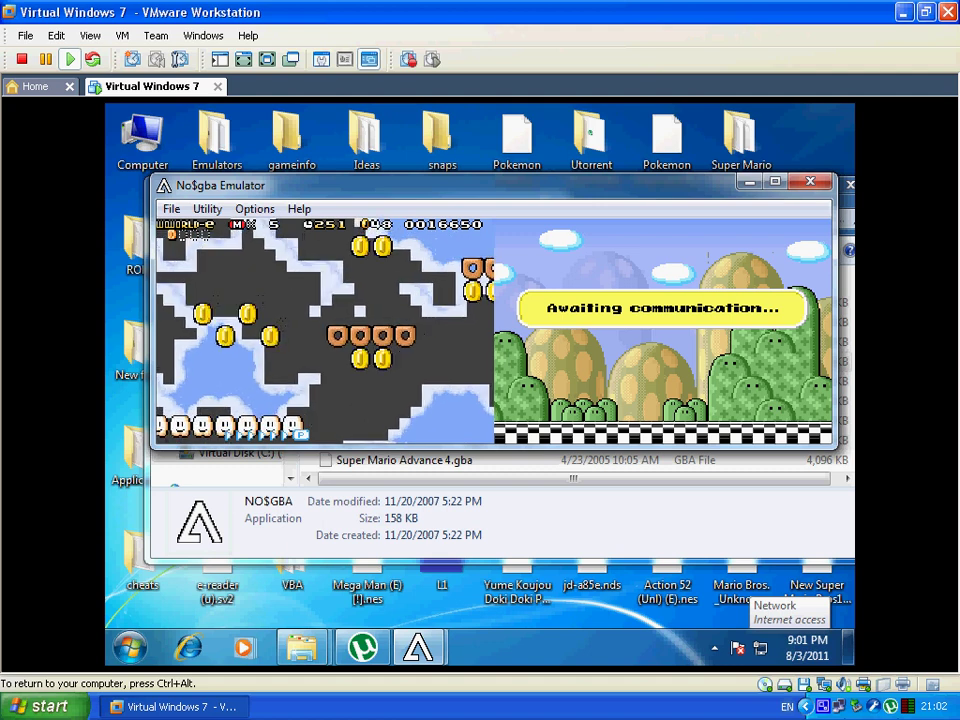
key("Right")
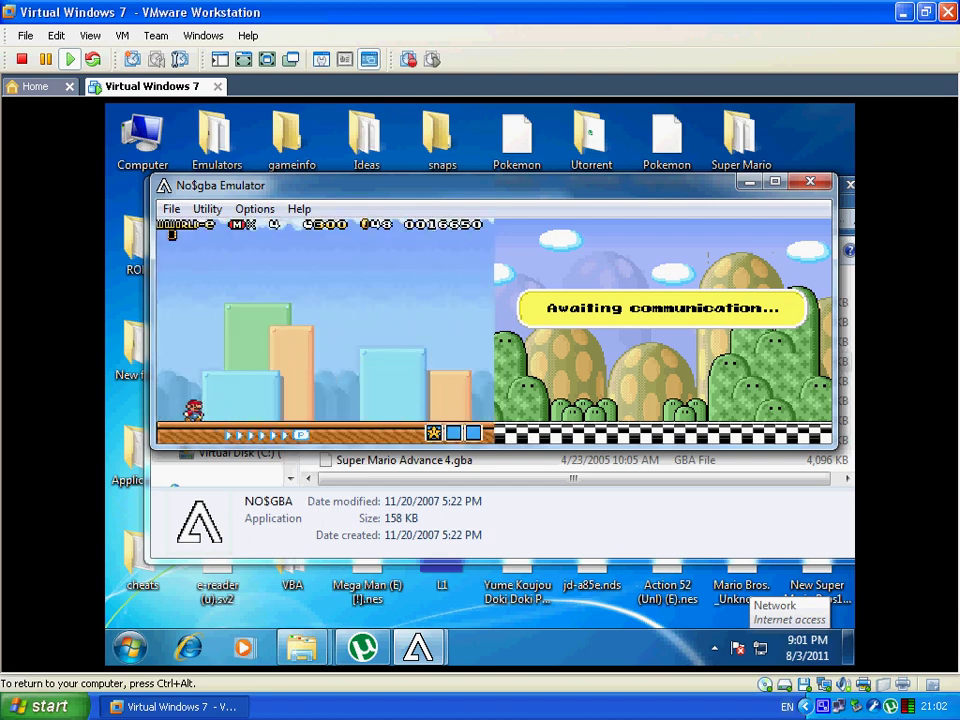
Step: In the classic-style World-e level, enter the pipe's bonus room, collect the large Advance coin and regular coins, and leave through the exit pipe
key("Right")
key("z")
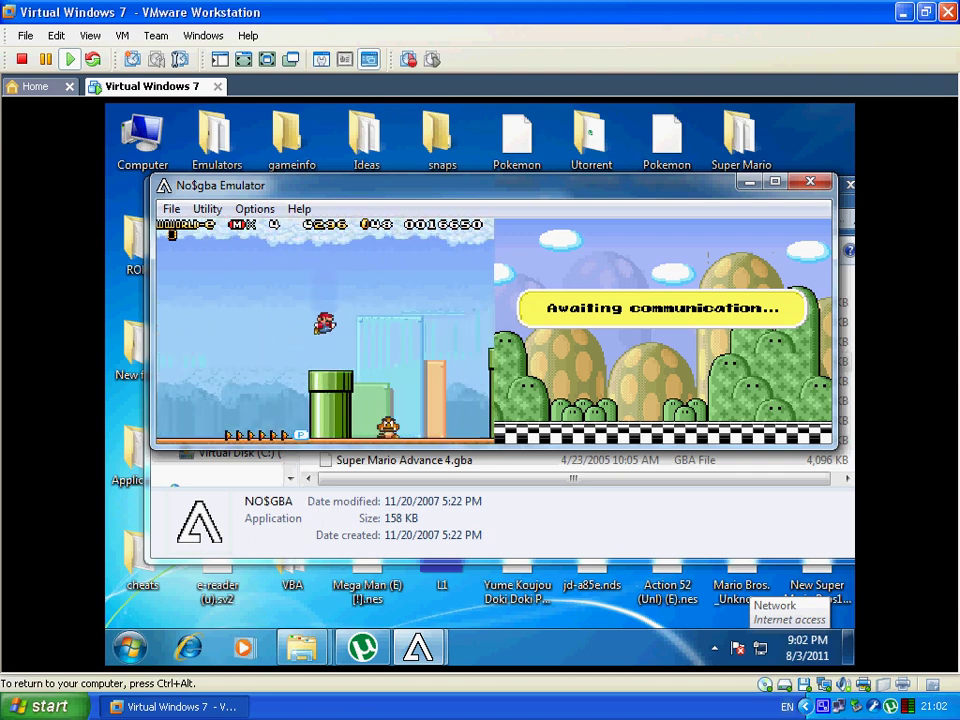
key("Right")
key("z")
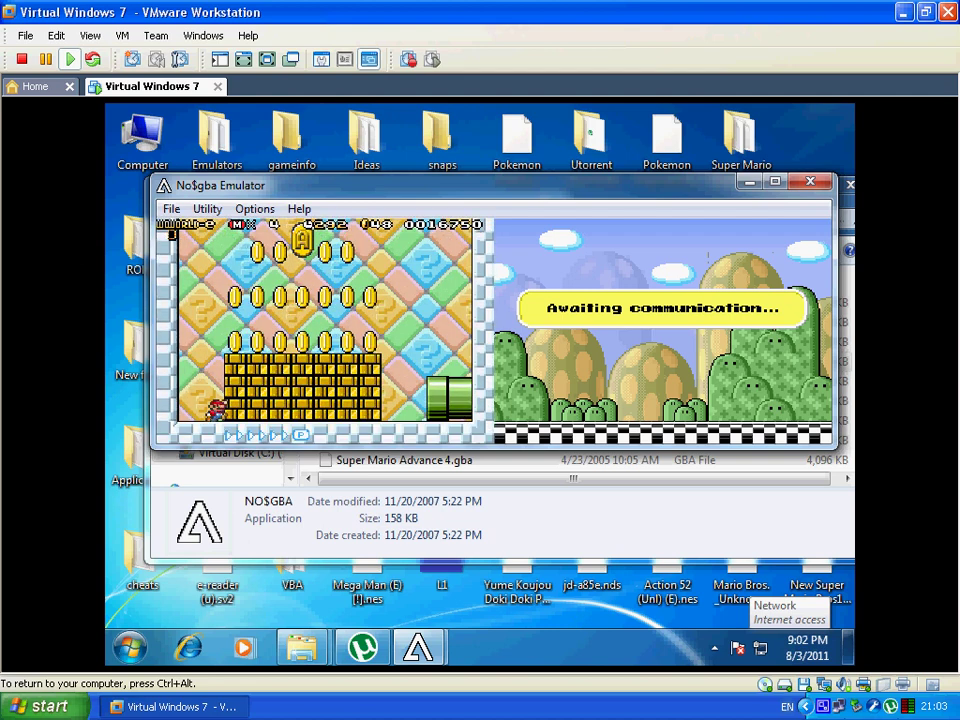
key("Right")
key("x")
key("Left")
key("Right")
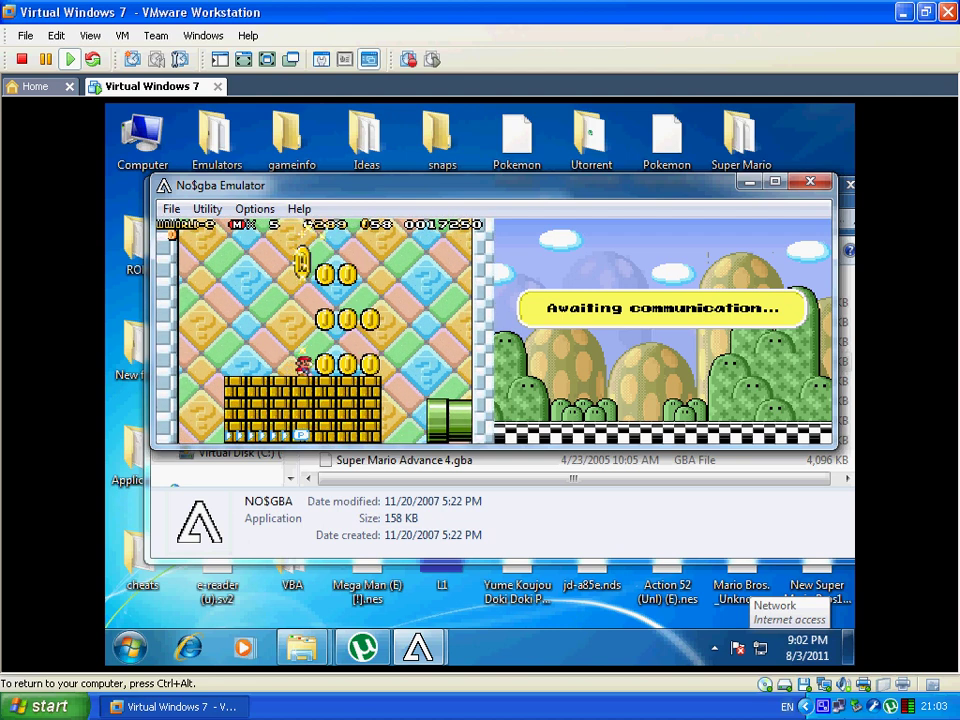
key("Right")
key("Right")
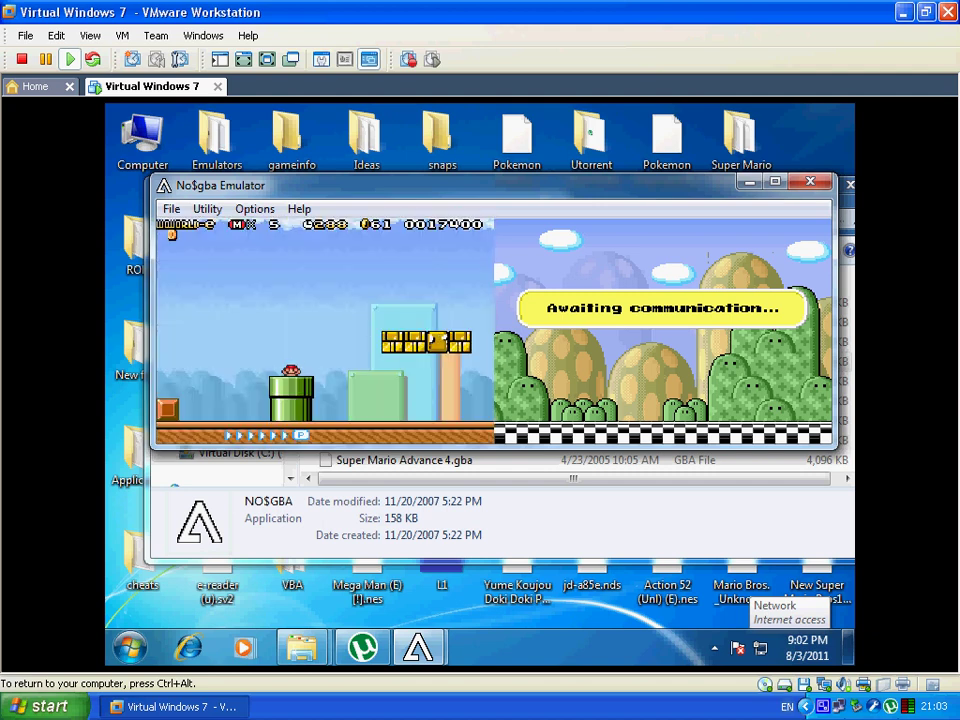
Step: Run past the Goombas, climb the block staircase and finish the level to return to the World-e map
key("Right")
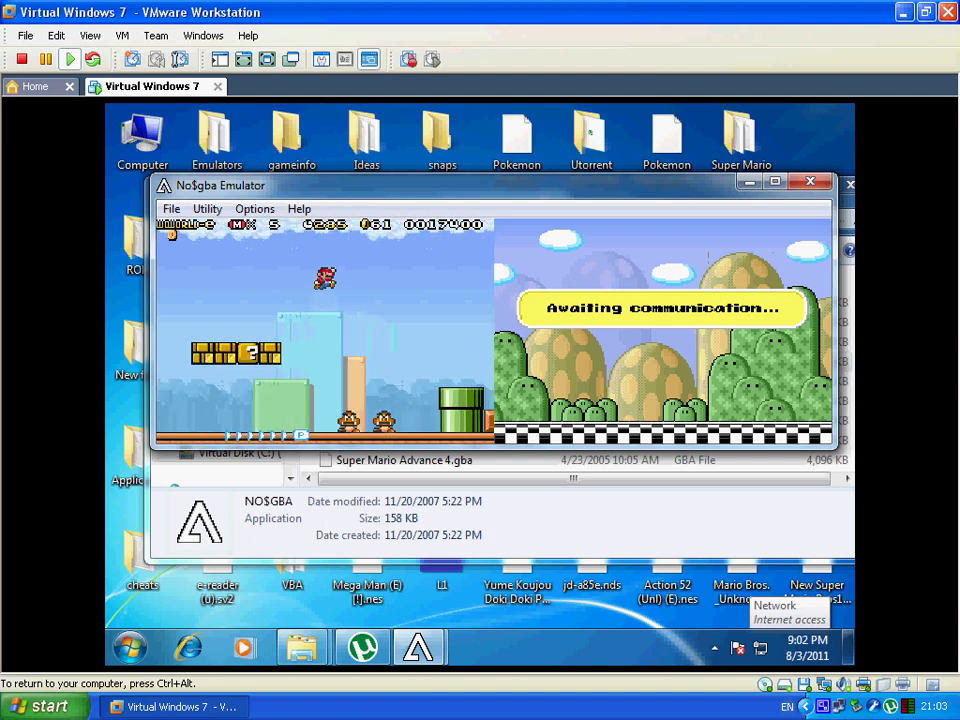
key("Right")
key("z")
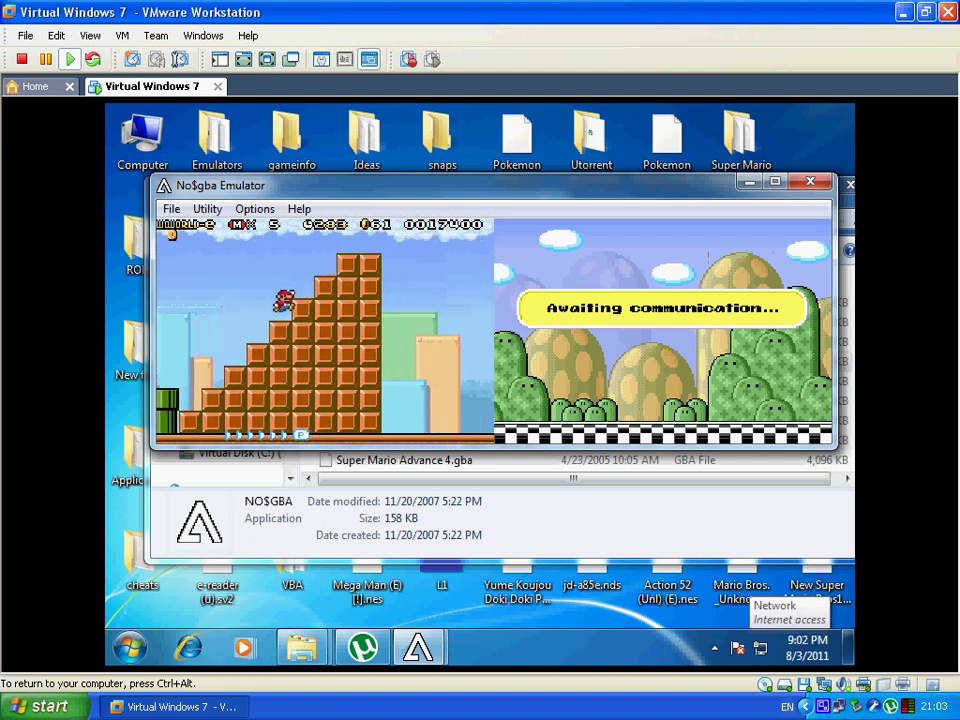
key("z")
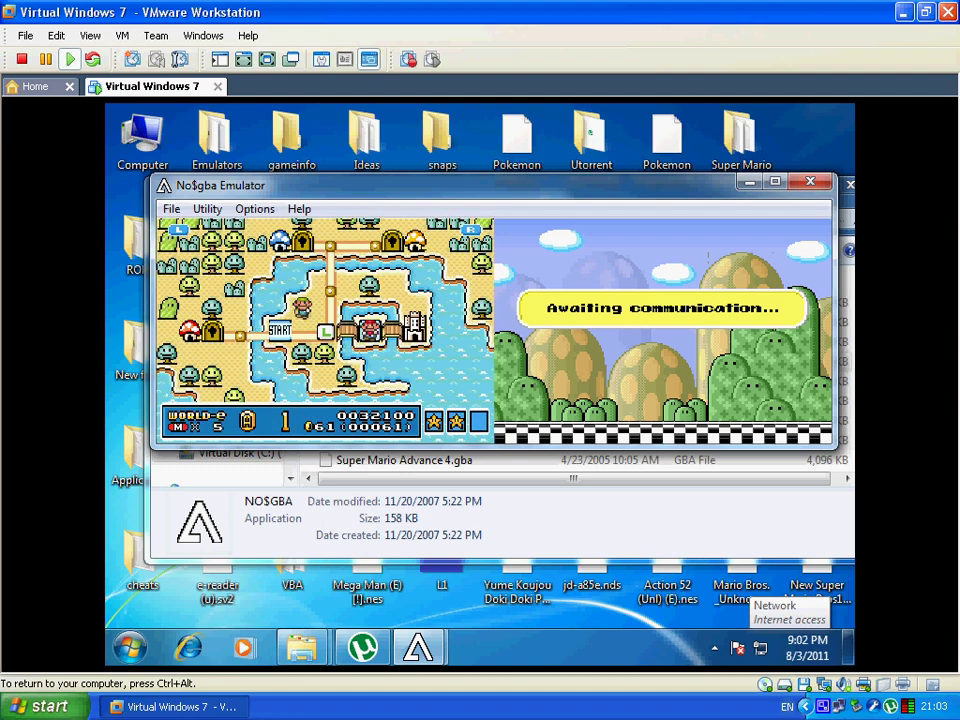
Step: Close the No$gba emulator, release the input from the virtual machine and minimize the VMware Workstation window
left_click(811, 182)
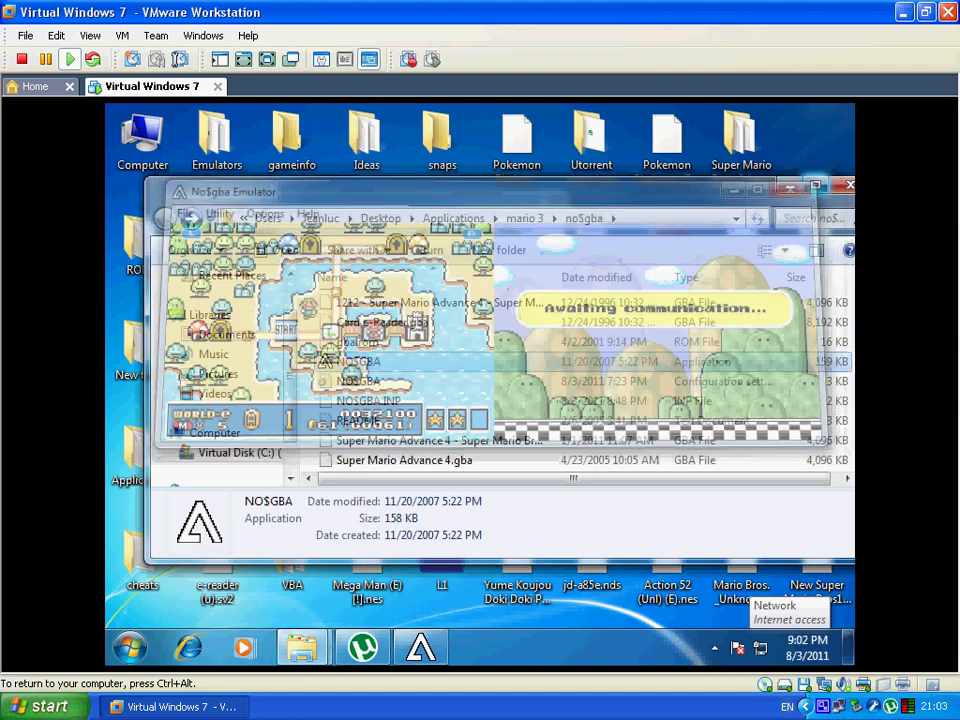
key("ctrl+alt")
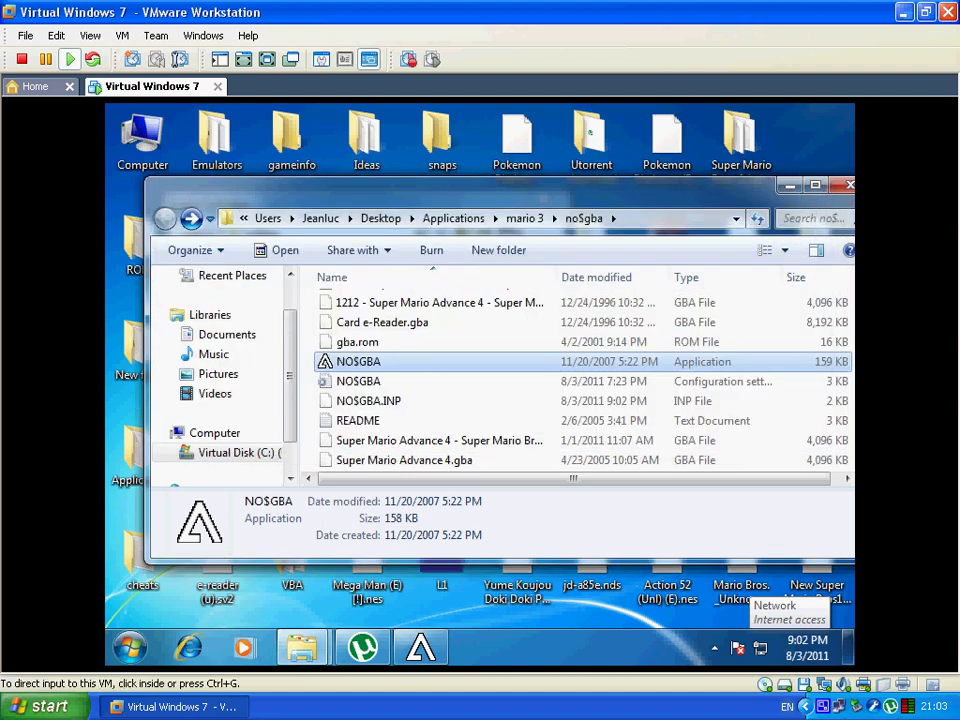
left_click(904, 12)
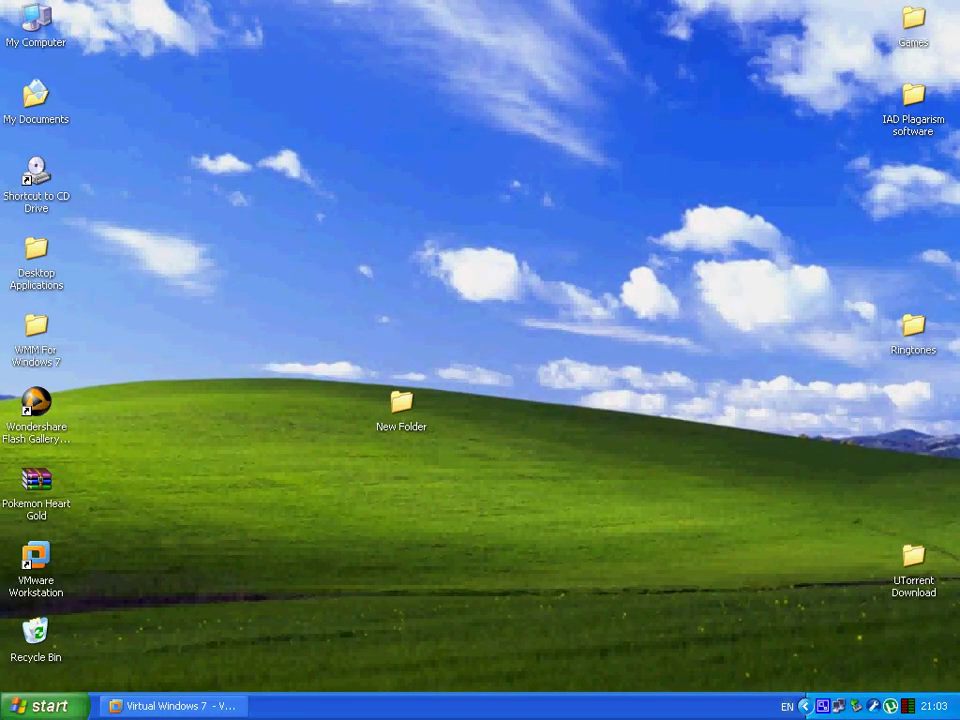
left_click(822, 706)
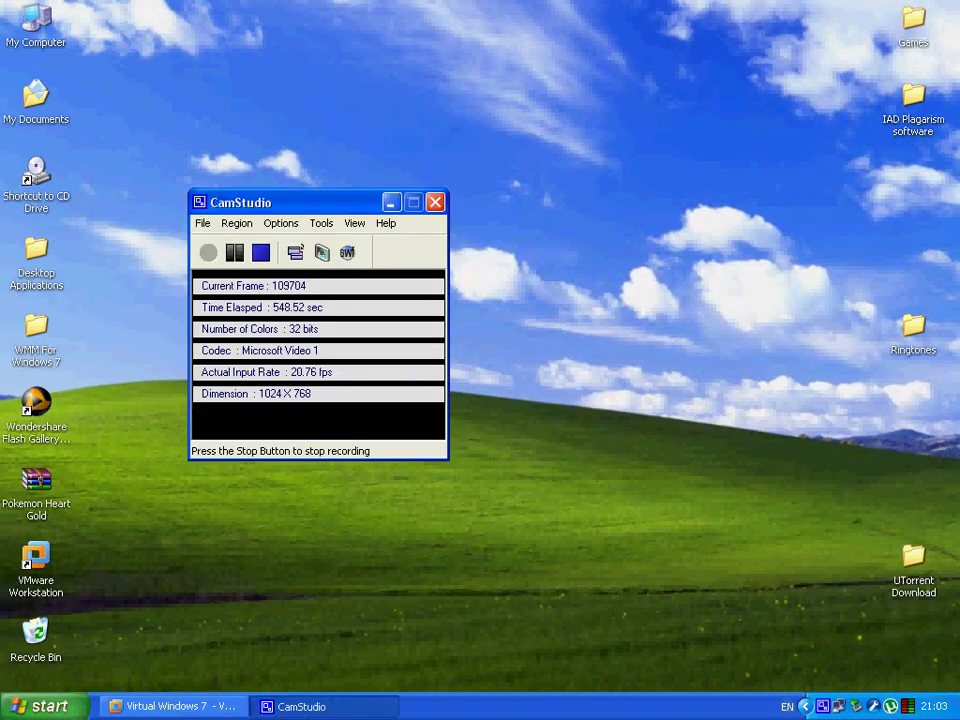